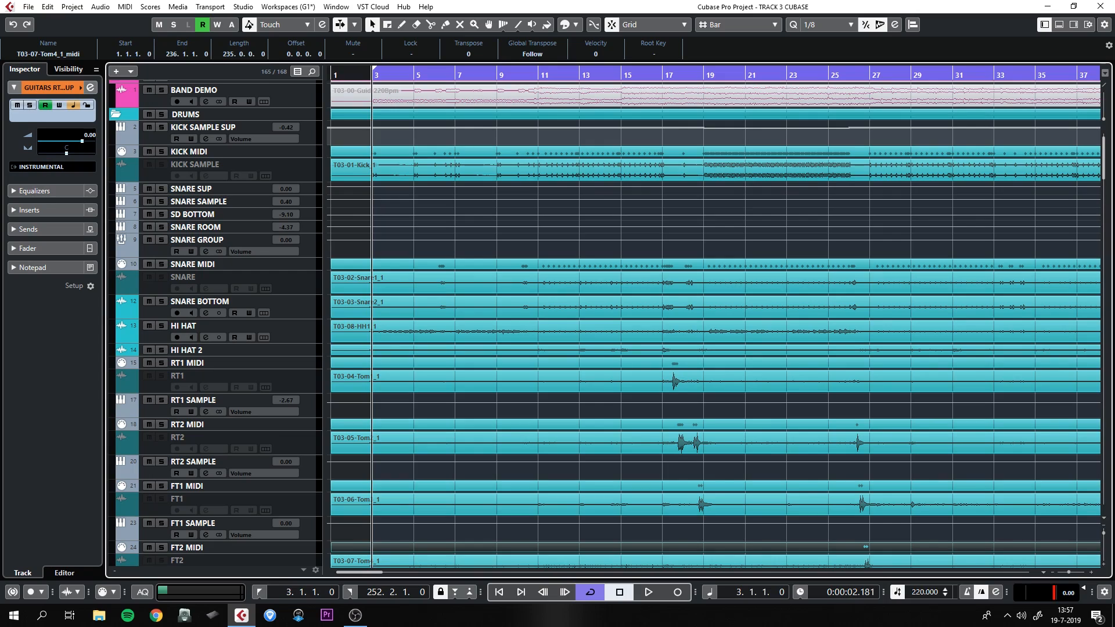
# Step: Look through the MixConsole channels and listen to the song
pyautogui.press('F3')
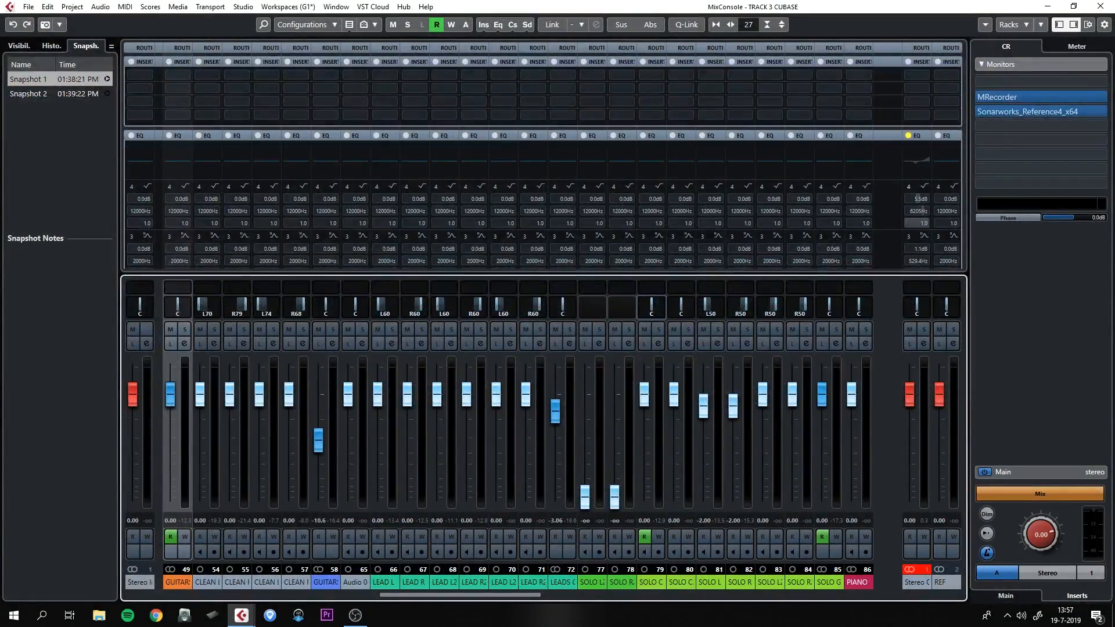
pyautogui.hscroll(5, 517, 430)
pyautogui.hscroll(-7, 517, 429)
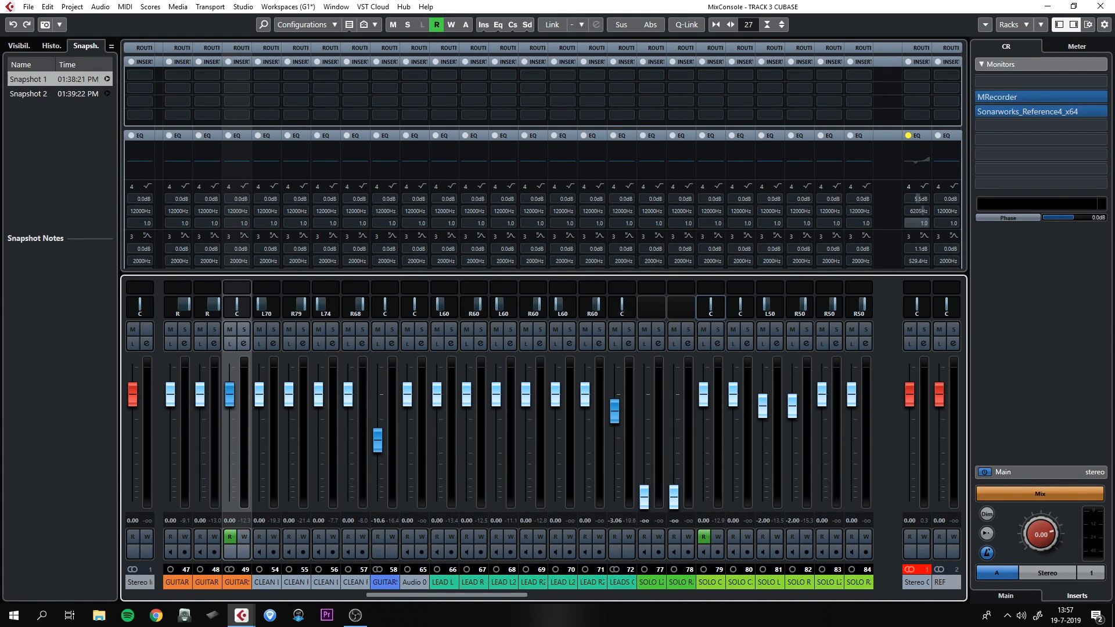
pyautogui.press('space')
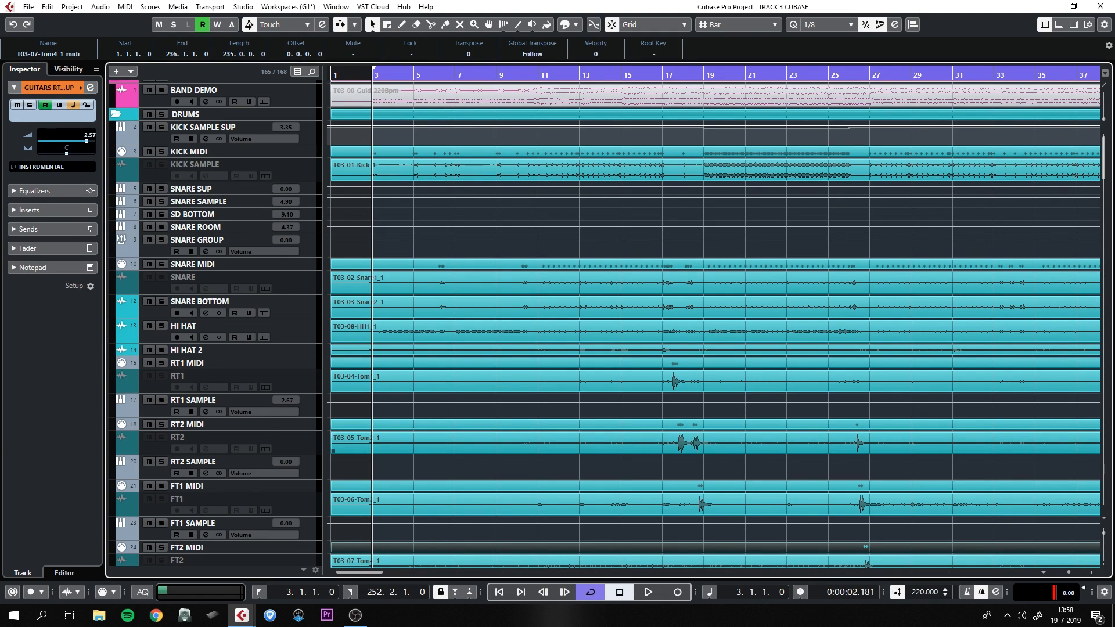
pyautogui.press('space')
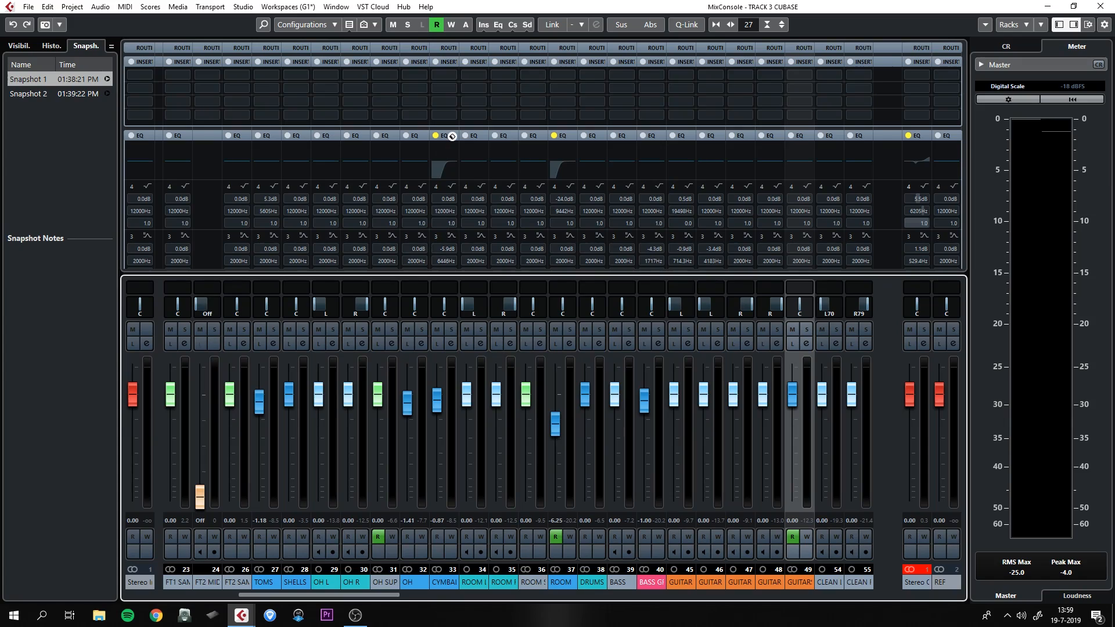
# Step: Re-enable the bypassed EQs on the CYMBALS and ROOM channels, and audition the looped section of the song
pyautogui.click(444, 136)
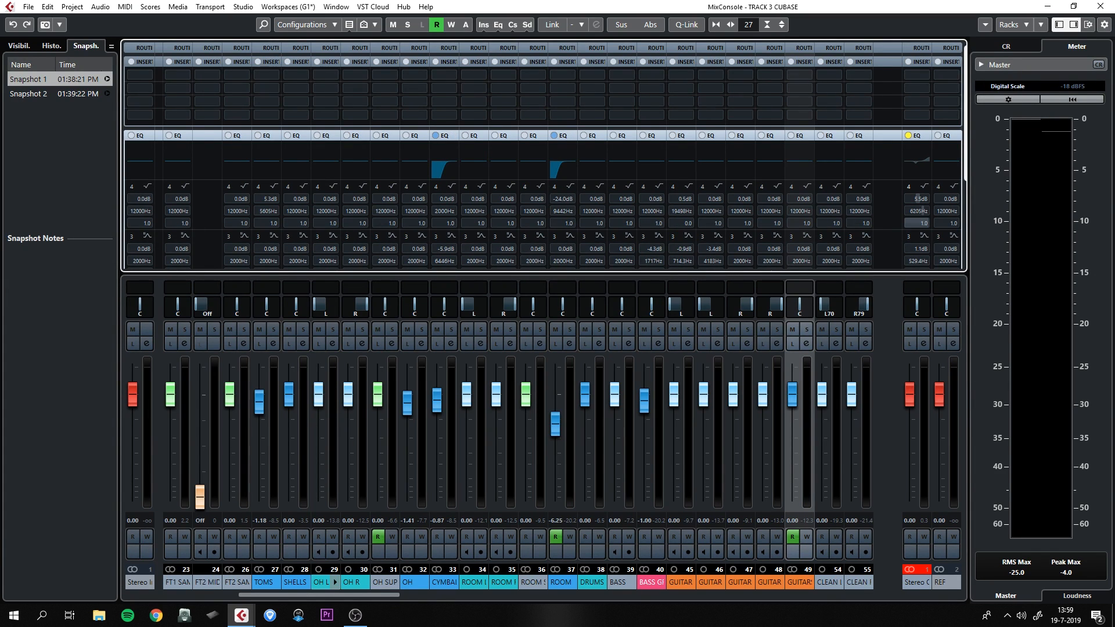
pyautogui.moveTo(325, 594); pyautogui.dragTo(206, 594)
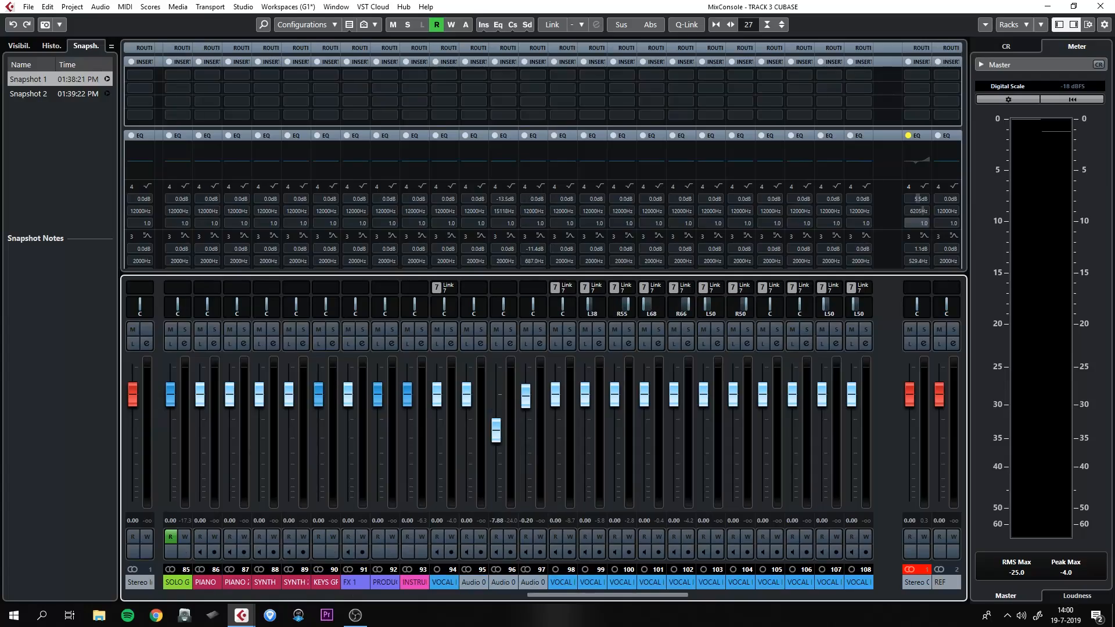
pyautogui.click(915, 160)
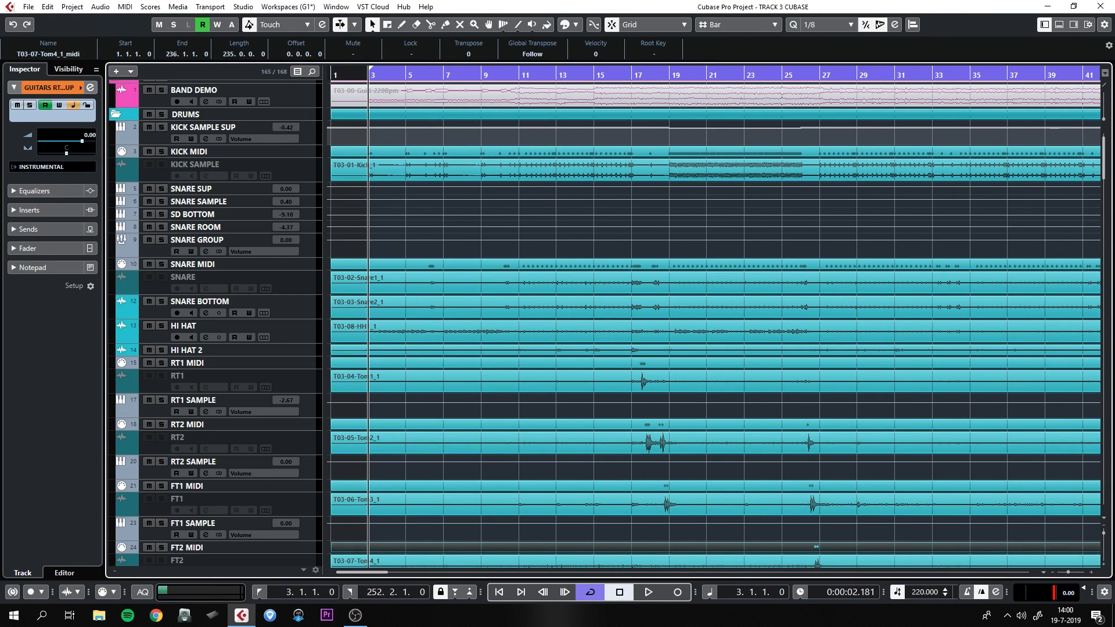
pyautogui.press('space')
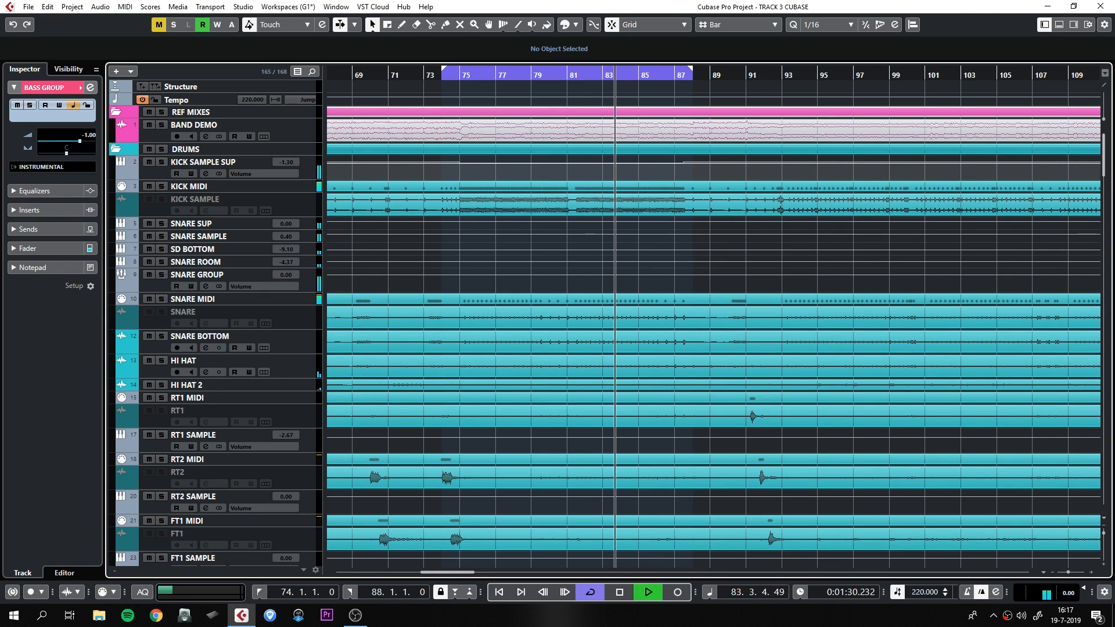
pyautogui.press('space')
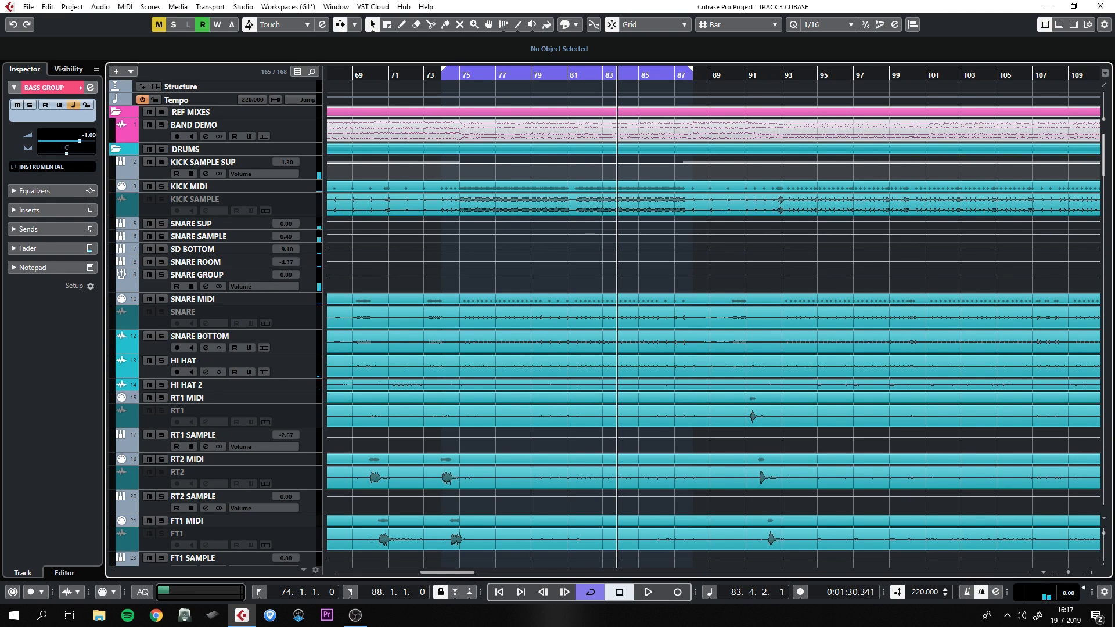
# Step: Solo the KICK SAMPLE SUP track, activate its 1 LO EQ band at 59.7 Hz and audition it
pyautogui.click(203, 163)
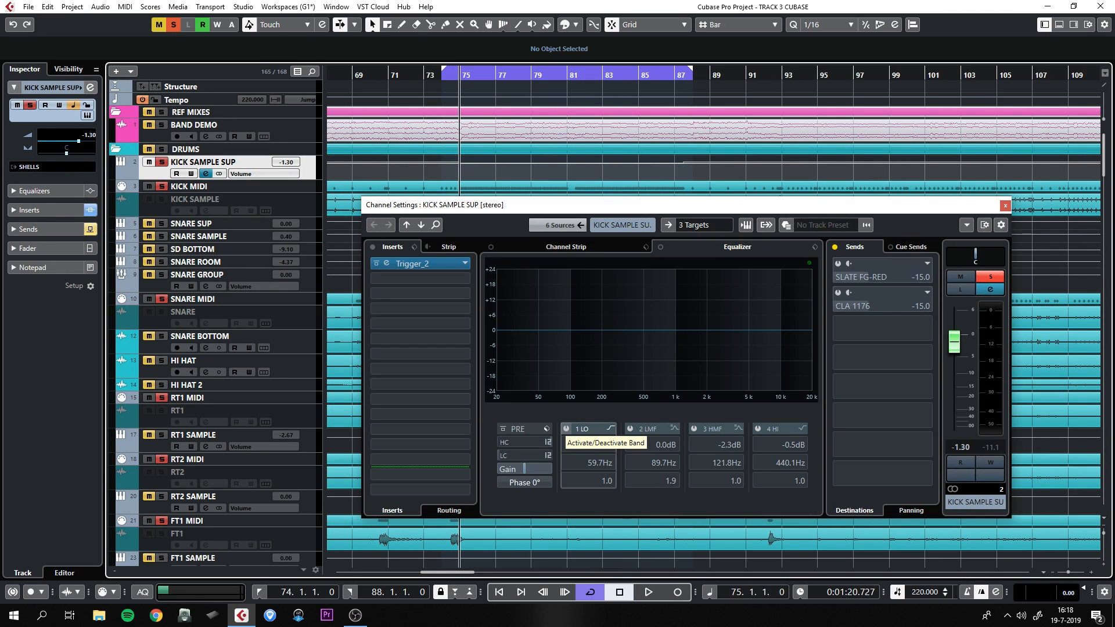
pyautogui.click(566, 429)
pyautogui.press('space')
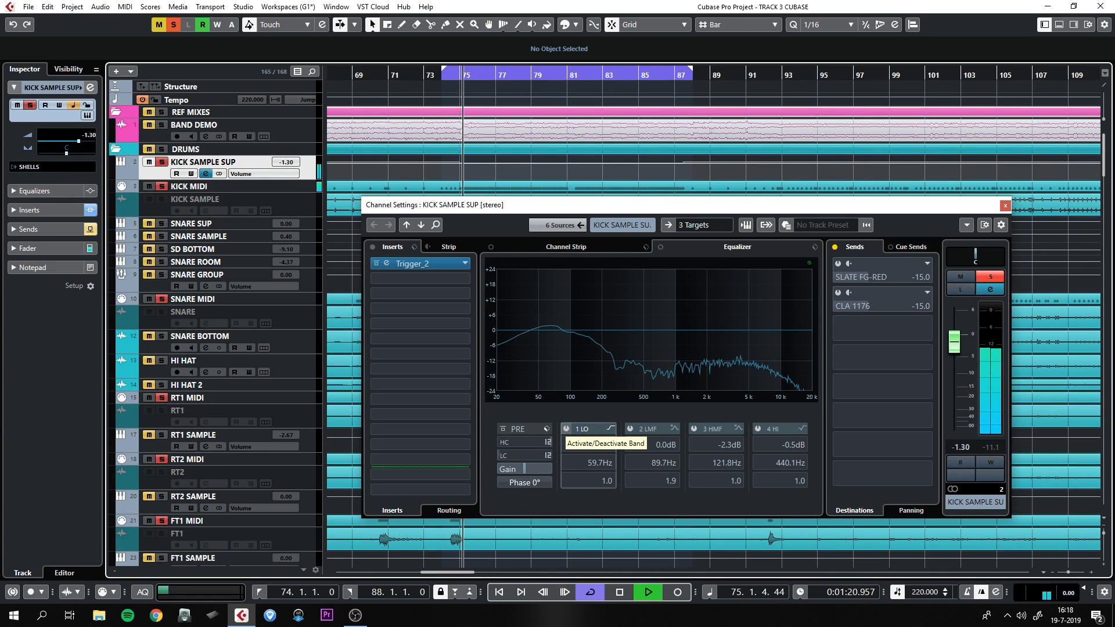
pyautogui.press('space')
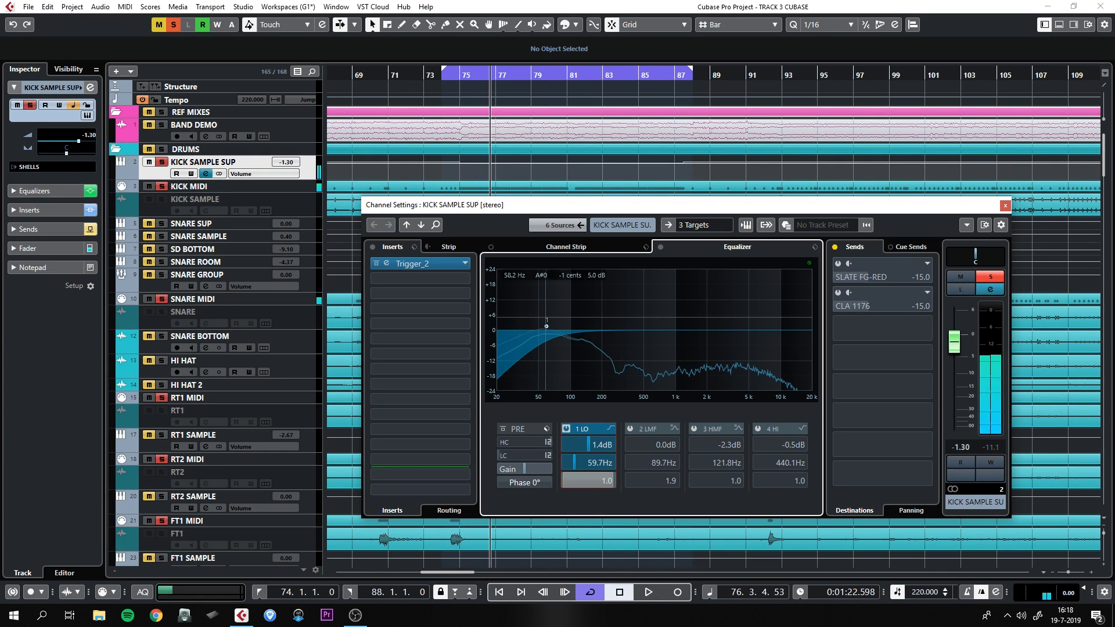
# Step: Set the kick's 1 LO gain to 1.6 dB and boost its 2 LMF band by 6.6 dB at 60.5 Hz during playback
pyautogui.moveTo(547, 327); pyautogui.dragTo(551, 321)
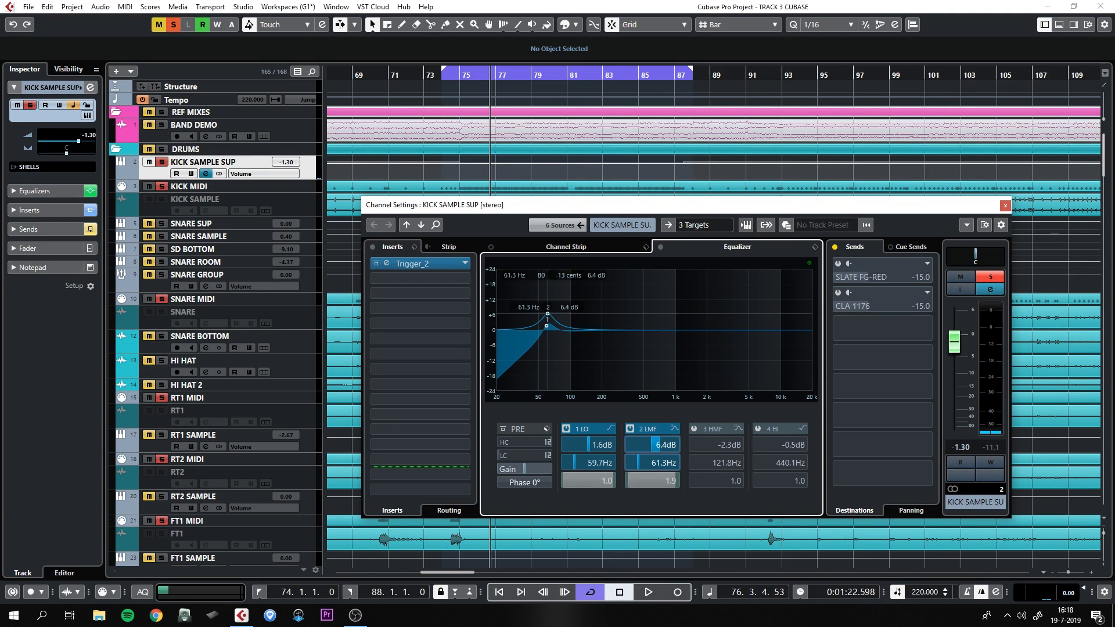
pyautogui.press('space')
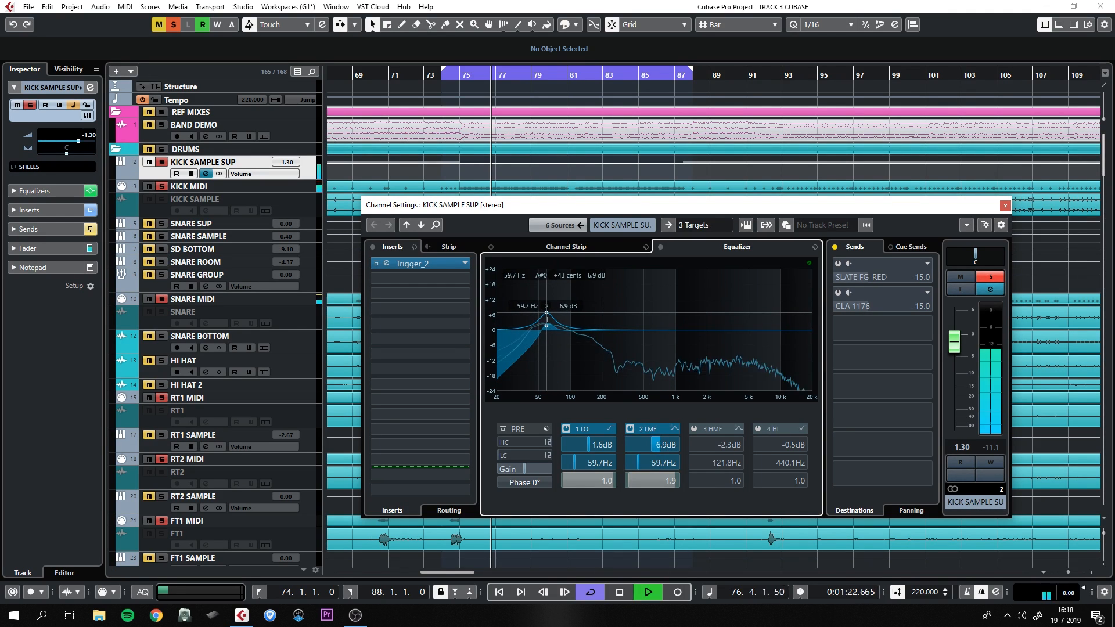
pyautogui.moveTo(546, 313); pyautogui.dragTo(547, 325)
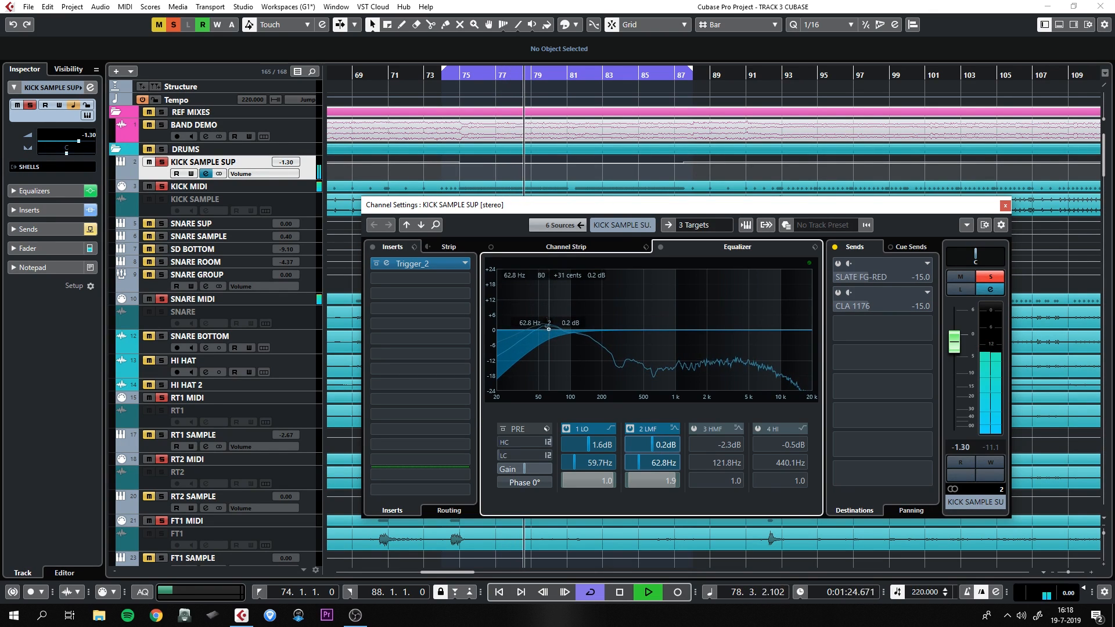
pyautogui.moveTo(547, 325); pyautogui.dragTo(547, 319)
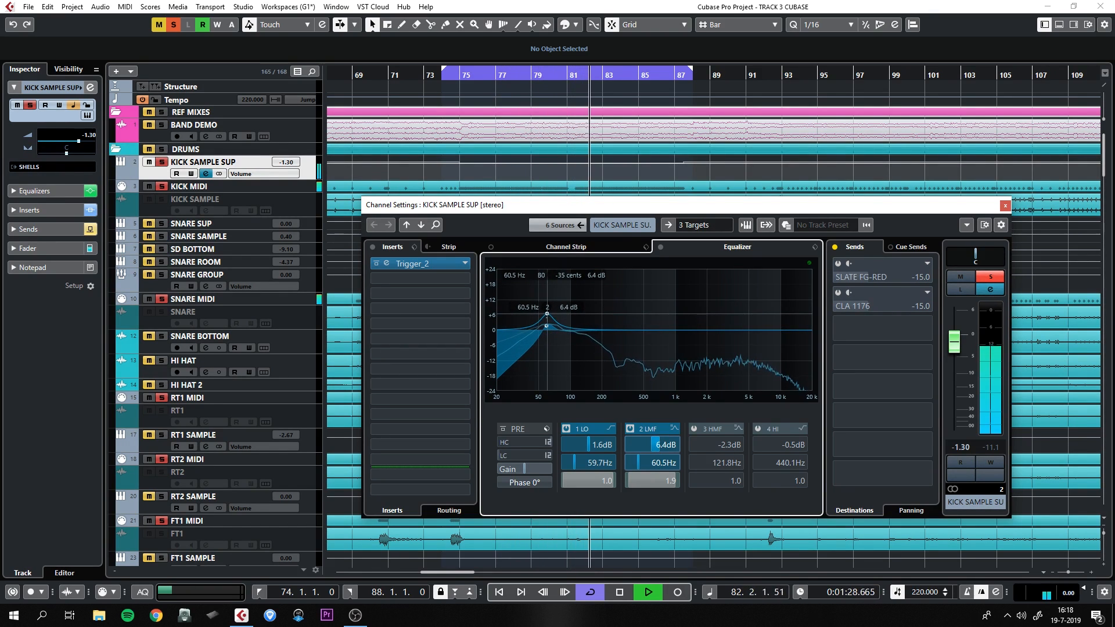
pyautogui.moveTo(546, 313); pyautogui.dragTo(547, 313)
pyautogui.press('space')
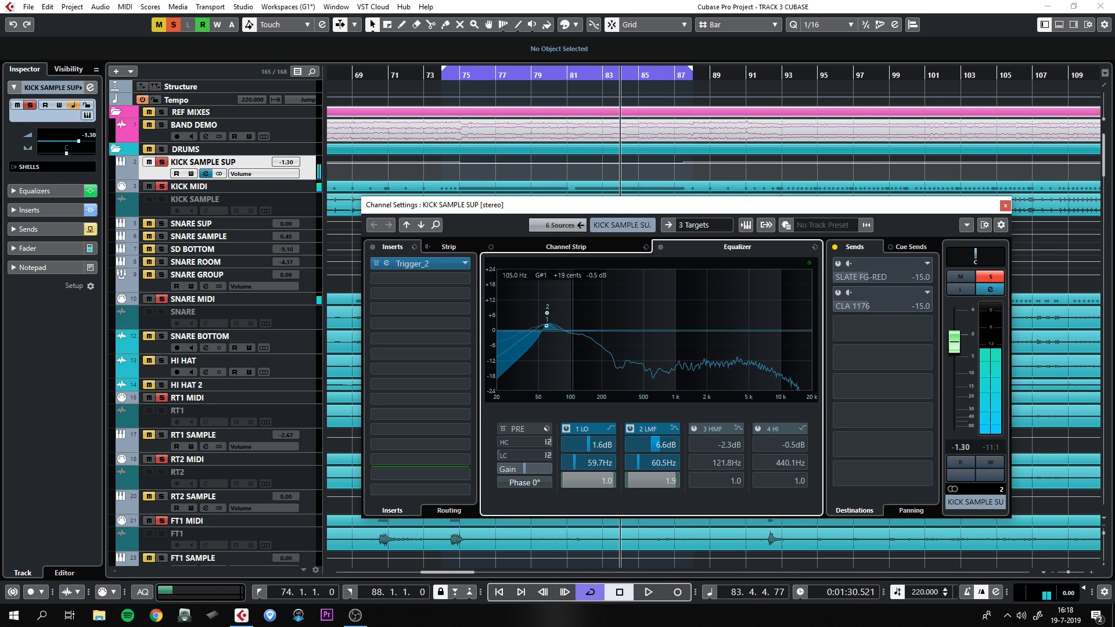
# Step: Cut the kick's 3 HMF band by 3.2 dB at 117.2 Hz and raise the 2 LMF gain to 7.3 dB
pyautogui.click(585, 328)
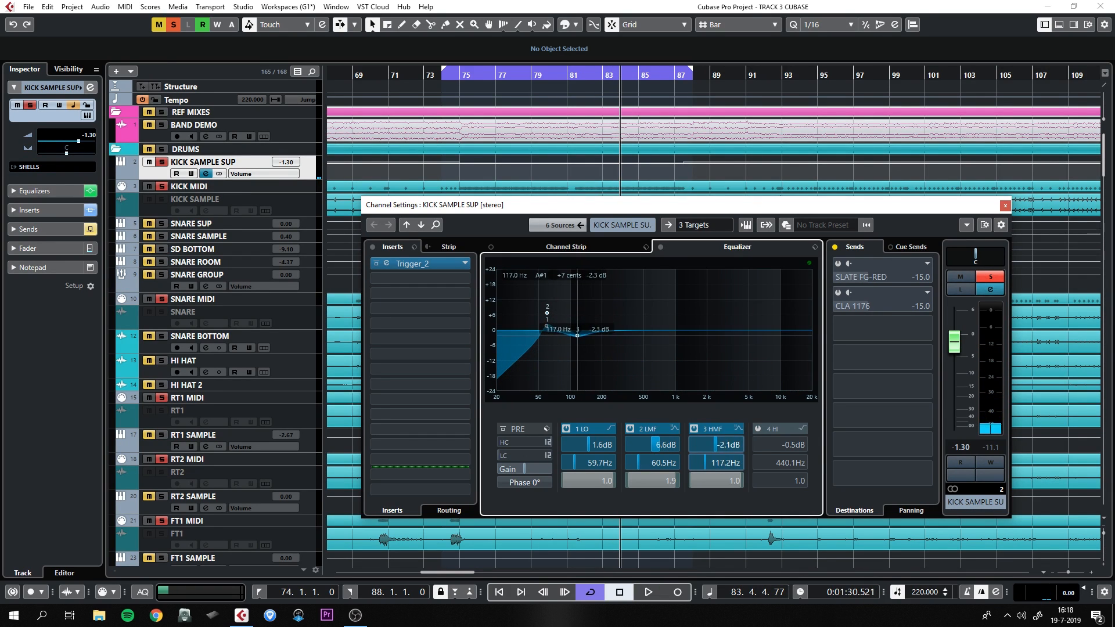
pyautogui.press('space')
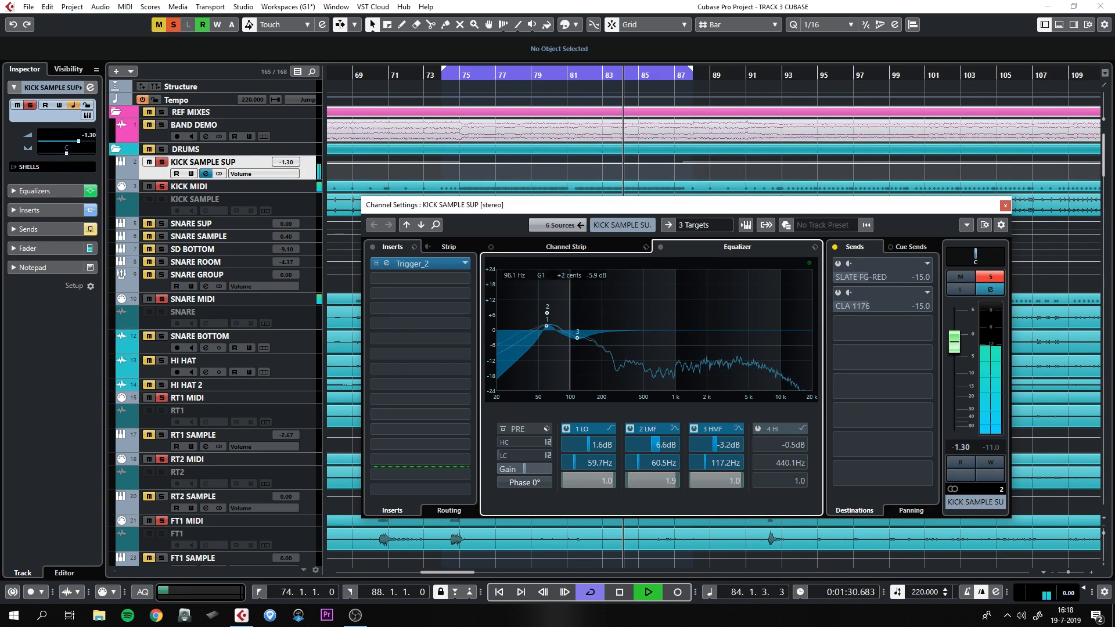
pyautogui.moveTo(547, 313); pyautogui.dragTo(547, 312)
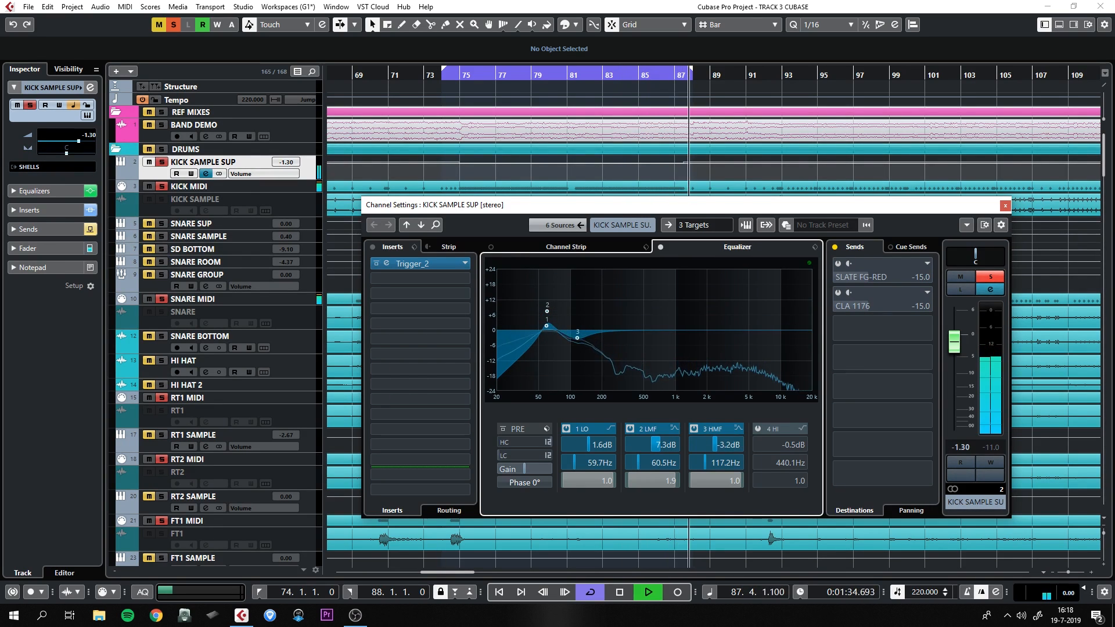
# Step: Compare the soloed kick with and without its equalizer by toggling the EQ bypass during playback
pyautogui.click(660, 247)
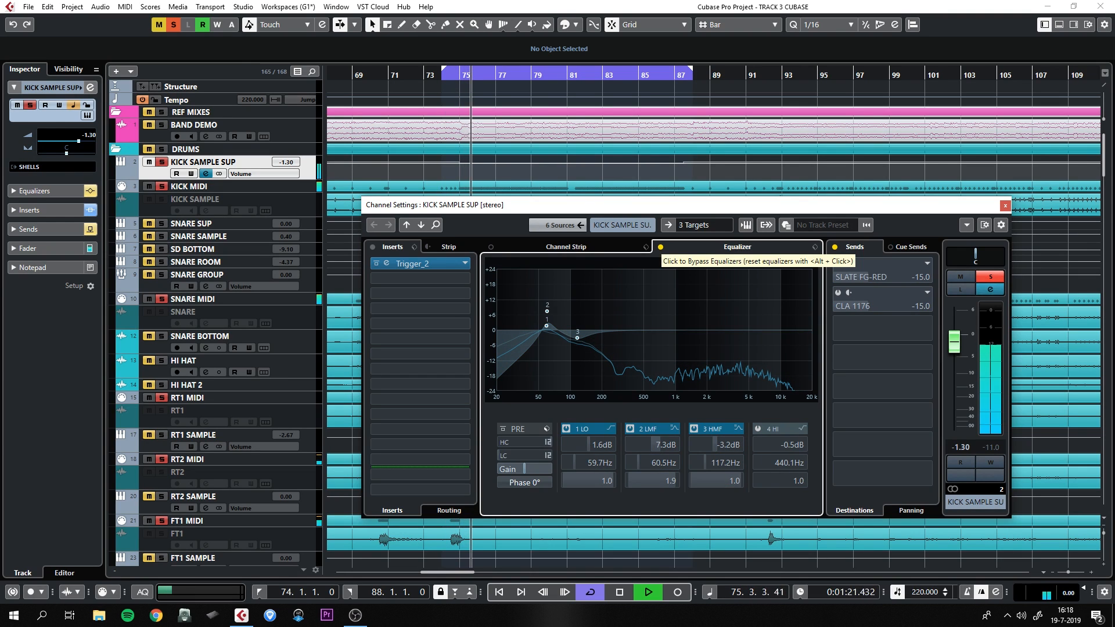
pyautogui.click(660, 247)
pyautogui.click(660, 247)
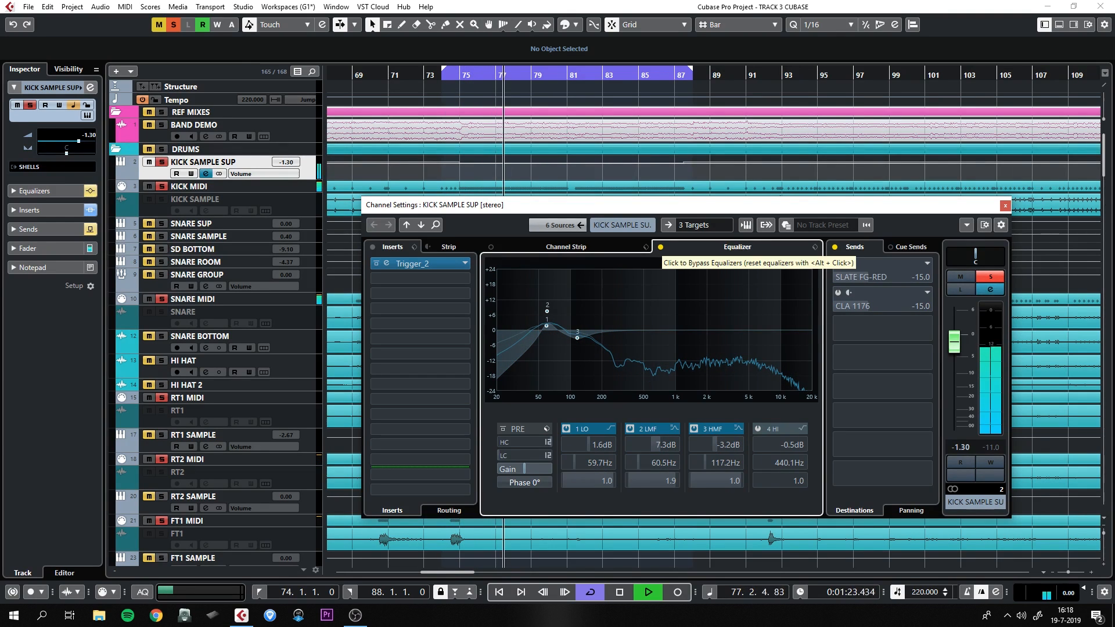
pyautogui.click(661, 247)
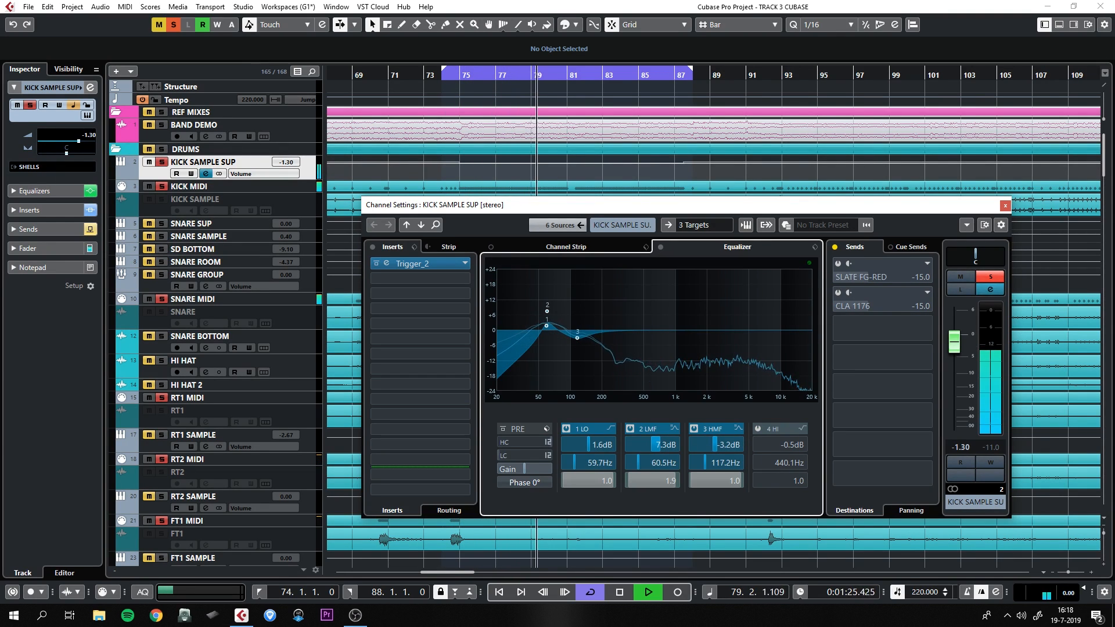
# Step: Clear the solo and, with the full mix playing, boost the kick's 2 LMF band to about 9 dB near 56 Hz
pyautogui.press('space')
pyautogui.click(173, 25)
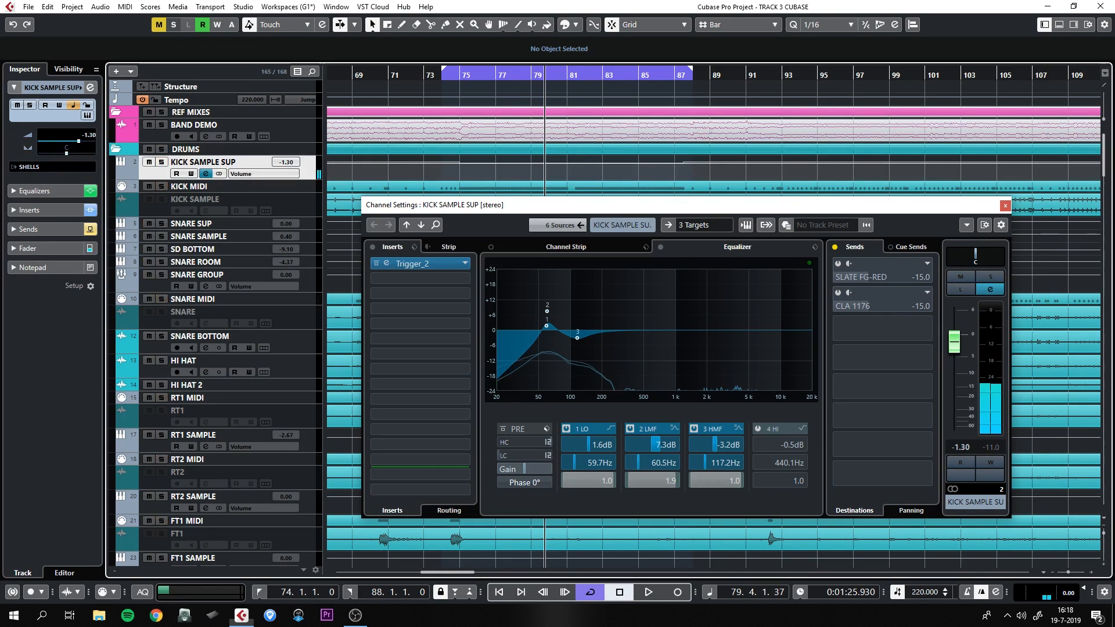
pyautogui.press('space')
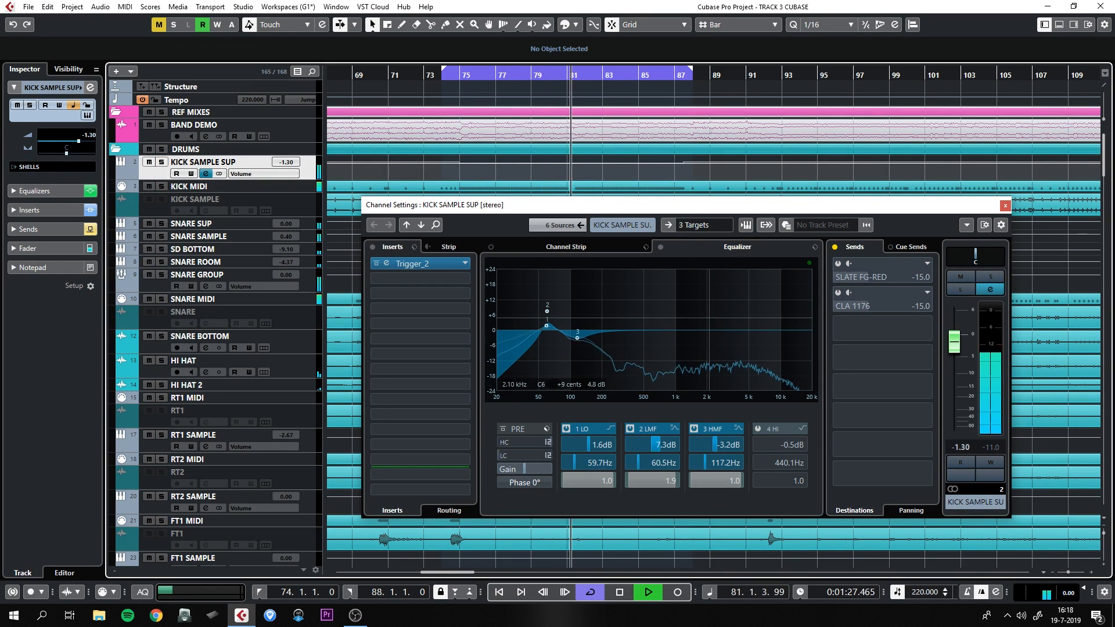
pyautogui.moveTo(547, 312)
pyautogui.mouseDown()
pyautogui.moveTo(545, 294)
pyautogui.moveTo(546, 308)
pyautogui.mouseUp()
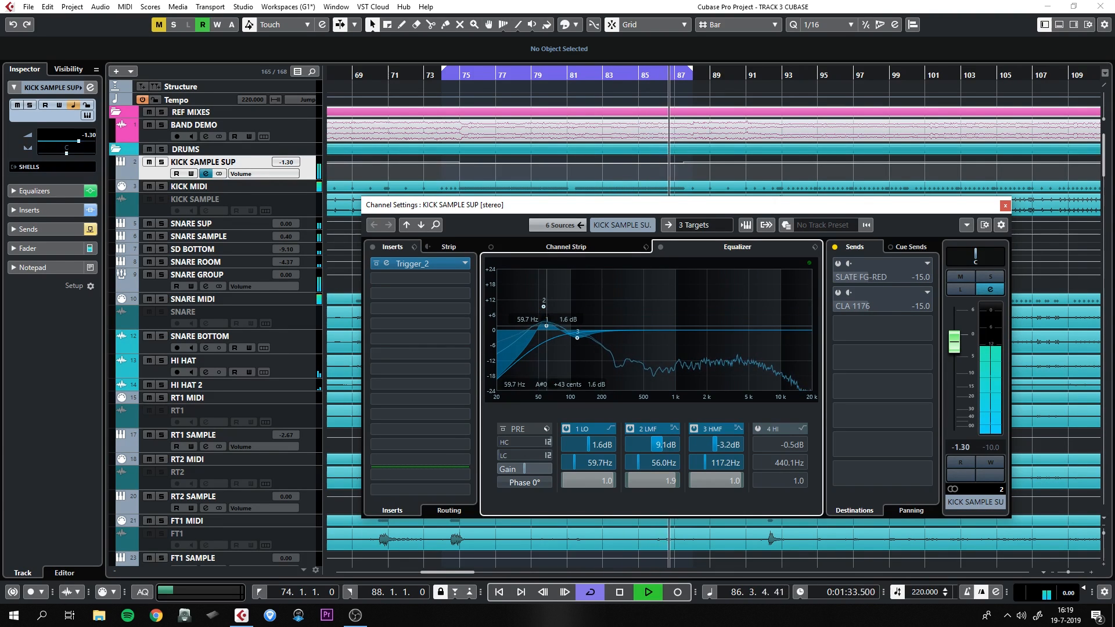
pyautogui.moveTo(544, 306); pyautogui.dragTo(547, 308)
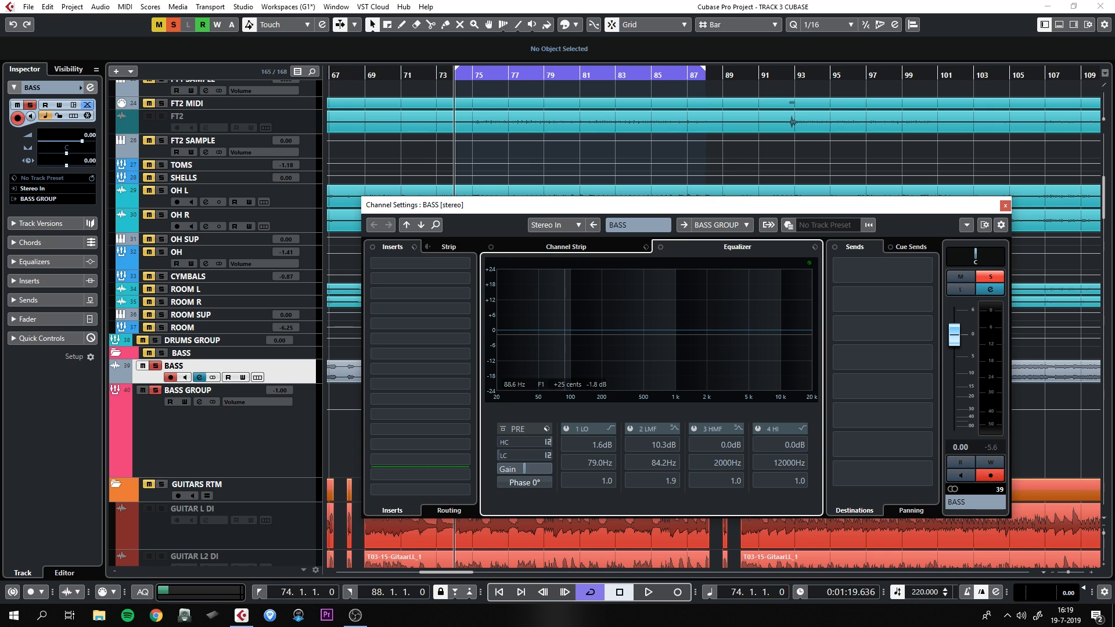
# Step: Audition the soloed BASS track and activate its 1 LO EQ band with a 1.8 dB gain at 78.0 Hz
pyautogui.press('space')
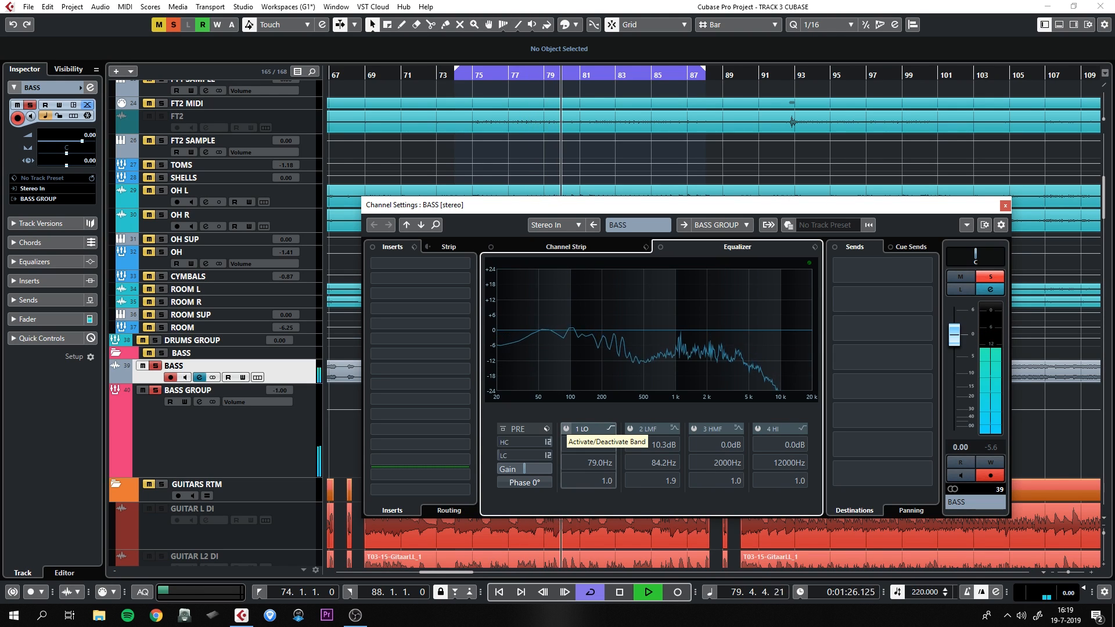
pyautogui.press('space')
pyautogui.click(566, 428)
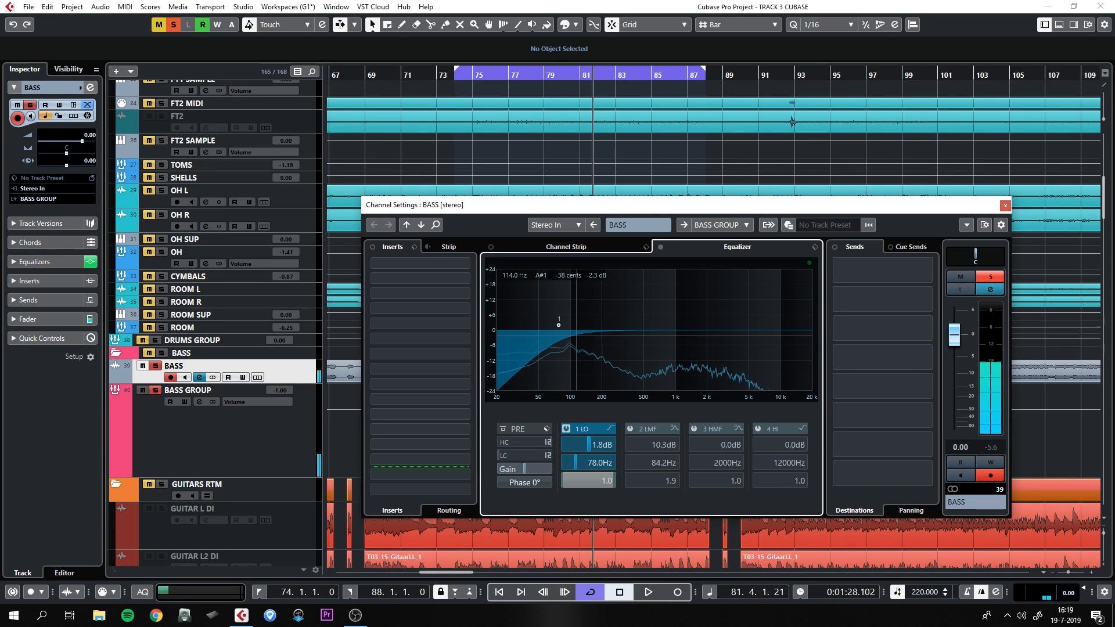
# Step: Boost the bass's 2 LMF band by 10.7 dB at 81.1 Hz and compare it against the bypassed equalizer
pyautogui.click(568, 327)
pyautogui.press('space')
pyautogui.moveTo(565, 321); pyautogui.dragTo(560, 302)
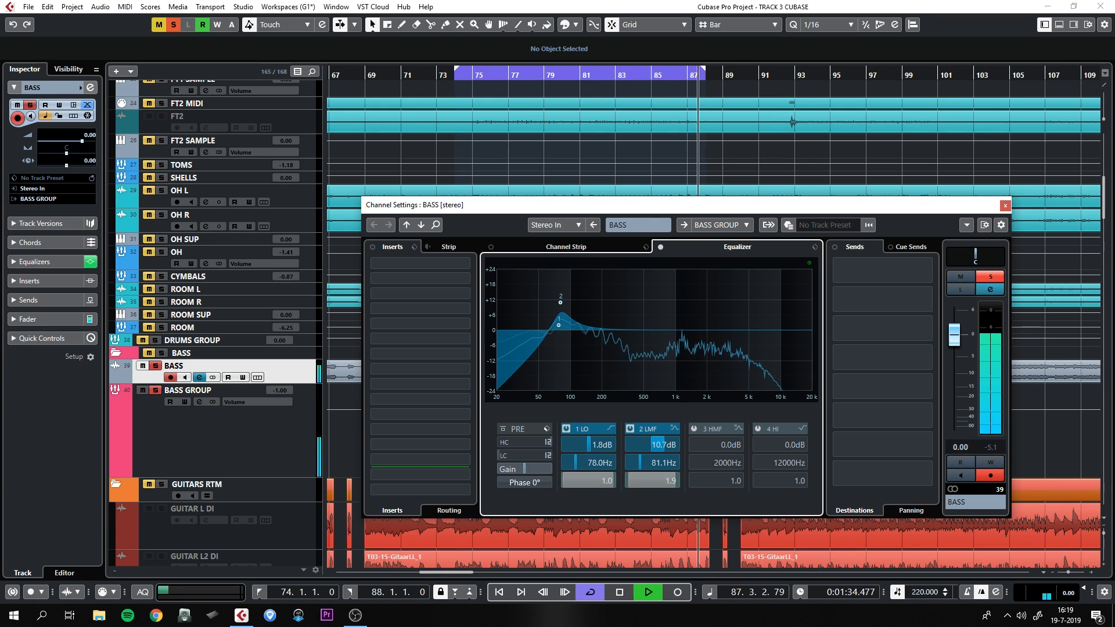
pyautogui.click(660, 247)
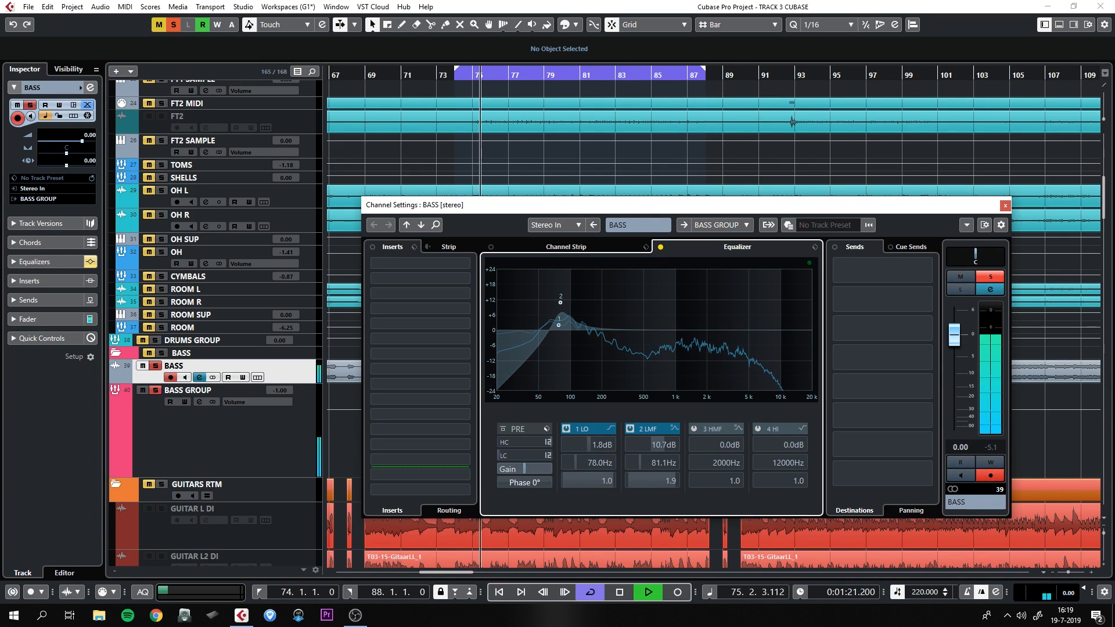
pyautogui.click(660, 247)
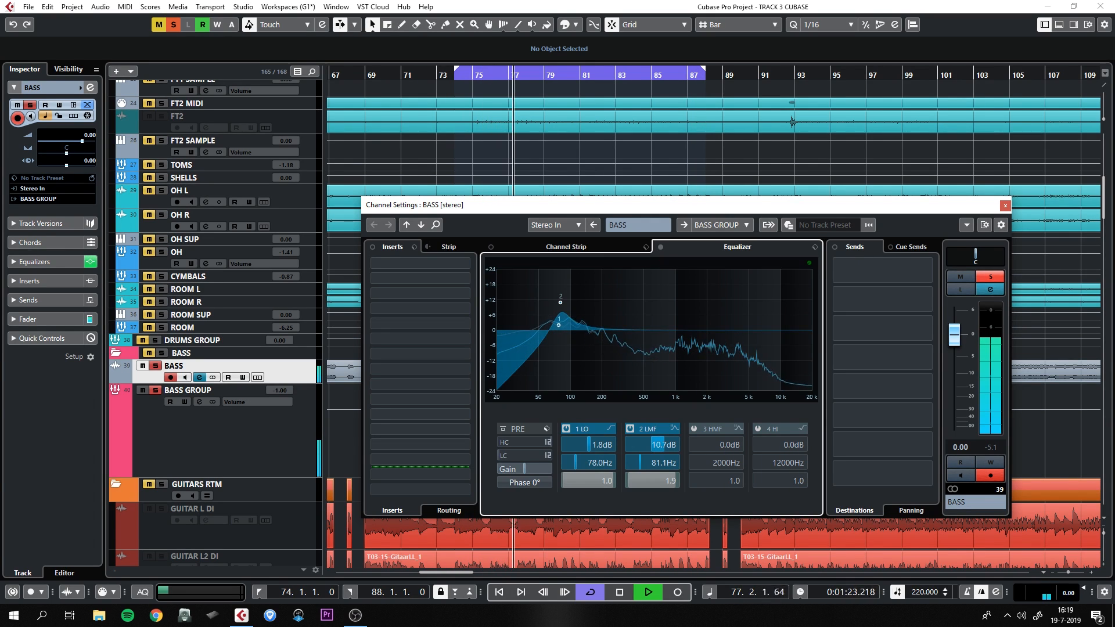
# Step: Raise the bass's 2 LMF boost to 12.1 dB at 80.0 Hz and compare it against the bypassed EQ
pyautogui.moveTo(560, 303); pyautogui.dragTo(560, 299)
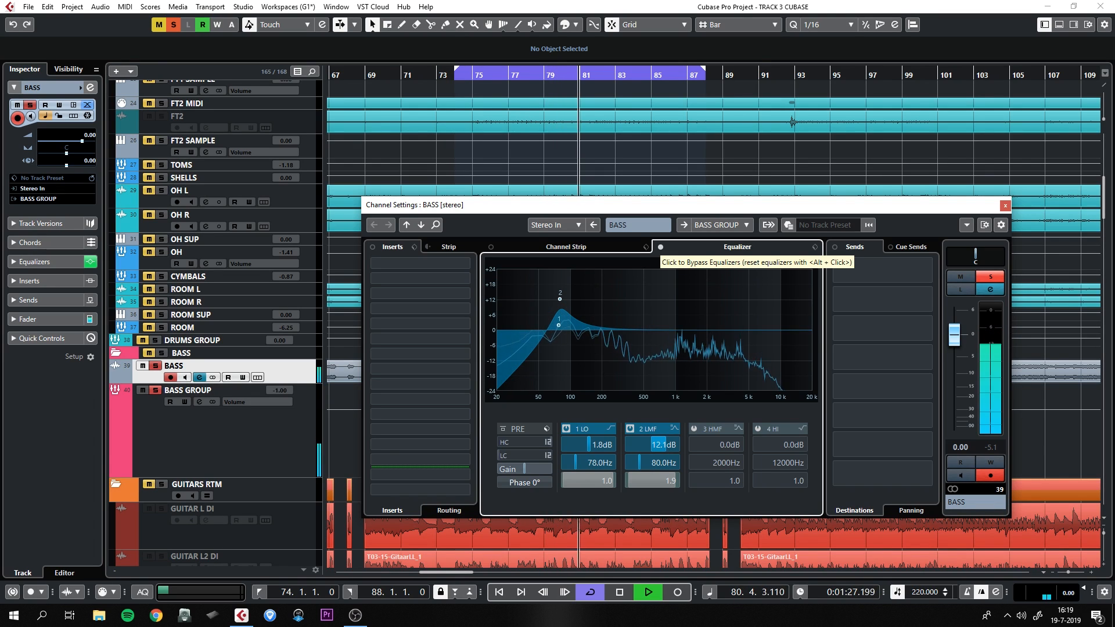
pyautogui.click(660, 247)
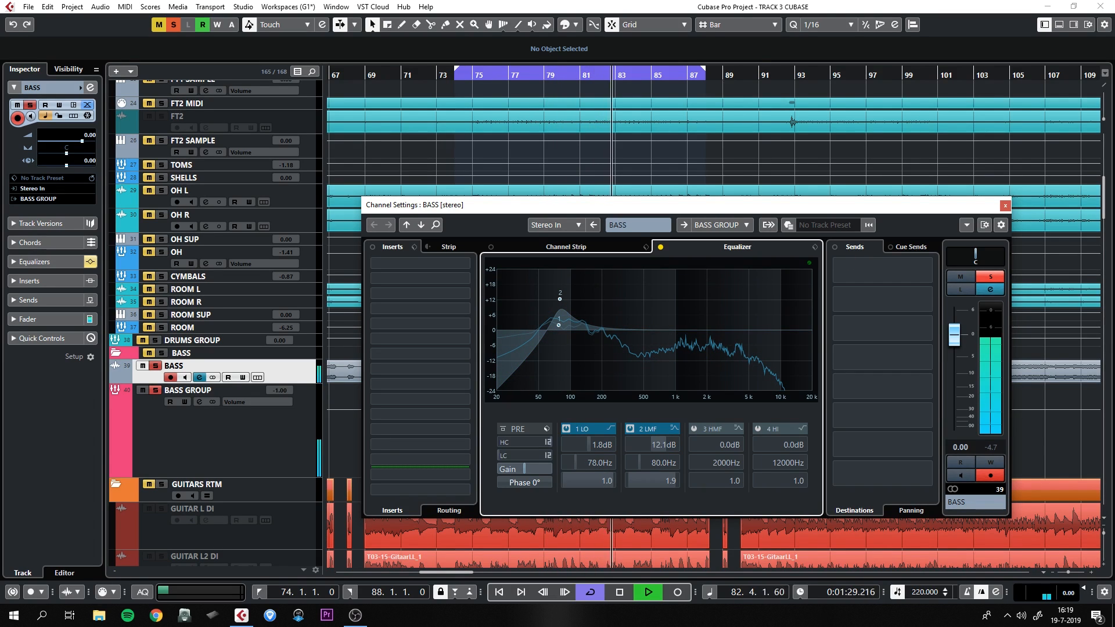
pyautogui.click(660, 247)
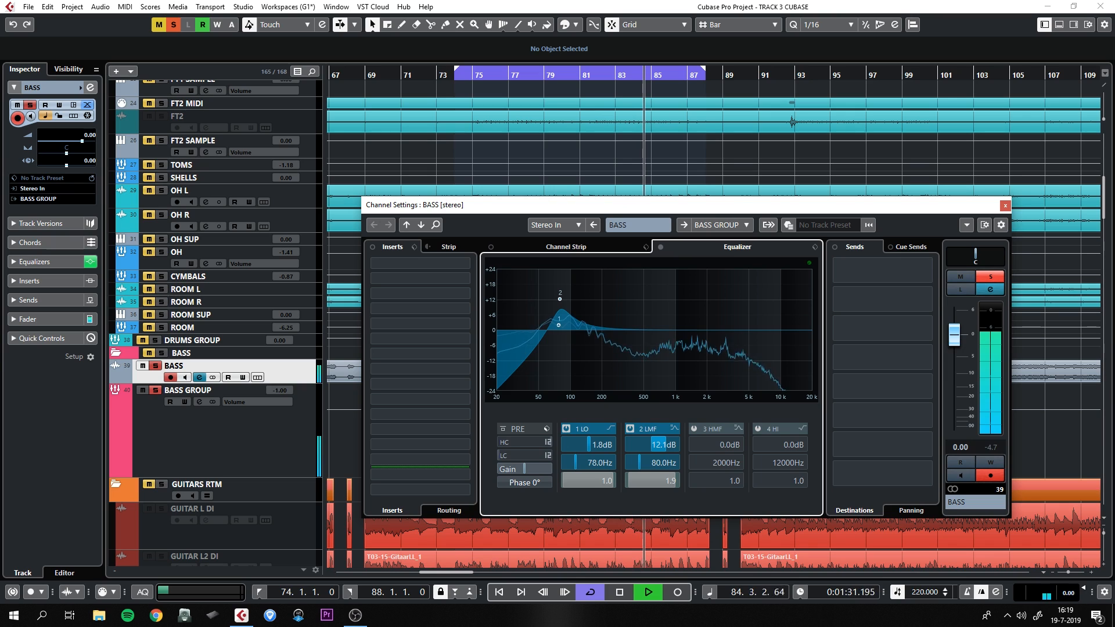
# Step: Clear the solo, play the full mix, and compare the bass EQ against its bypassed state before stopping playback
pyautogui.press('space')
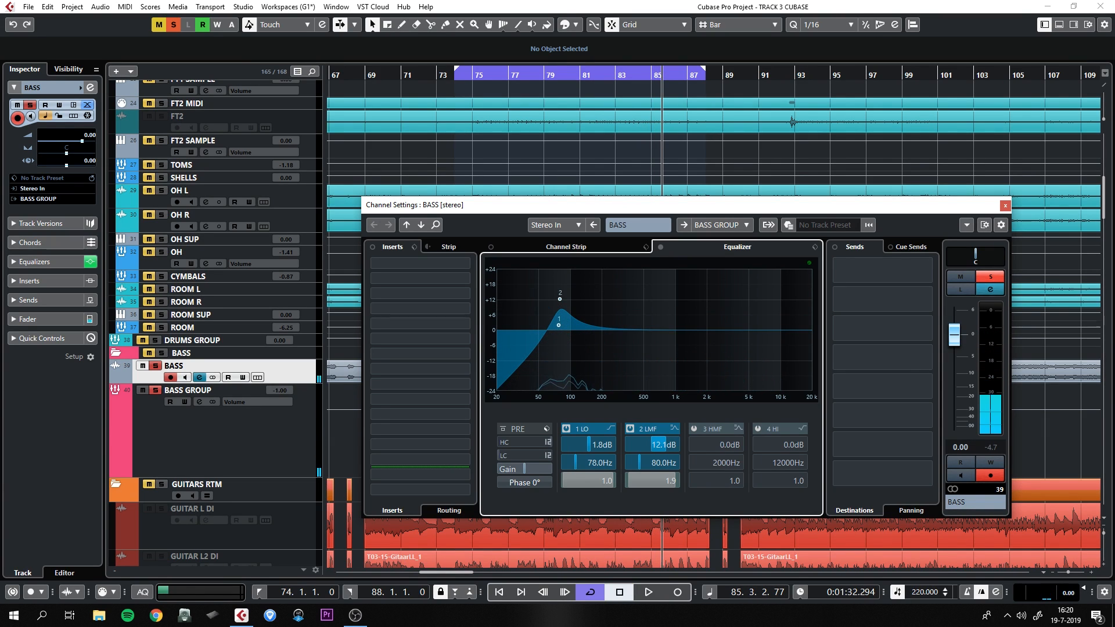
pyautogui.click(173, 25)
pyautogui.press('space')
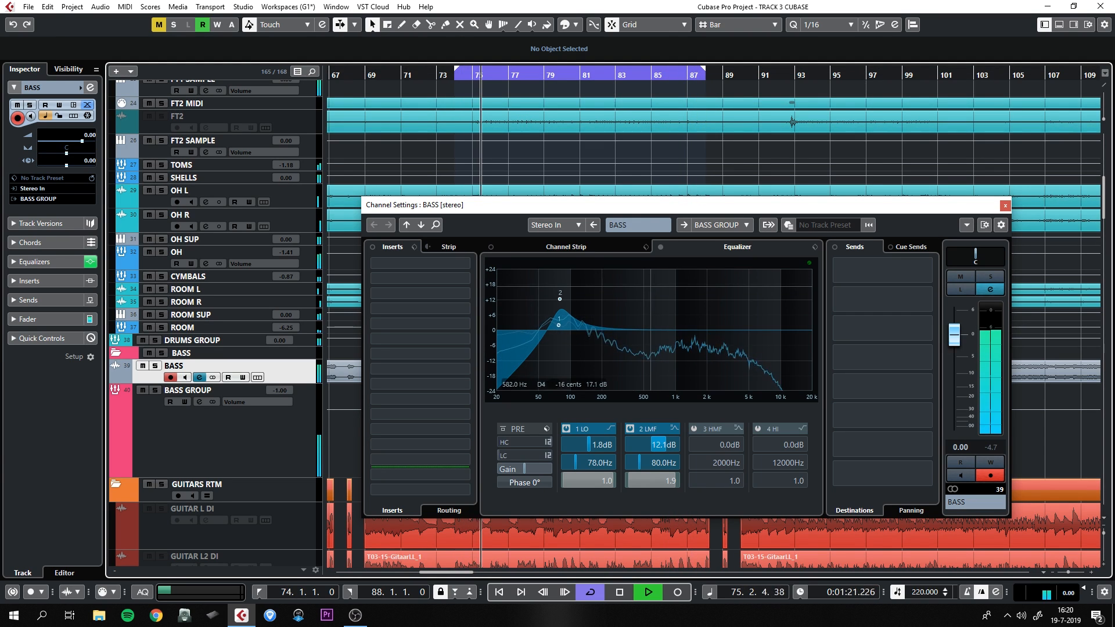
pyautogui.click(660, 246)
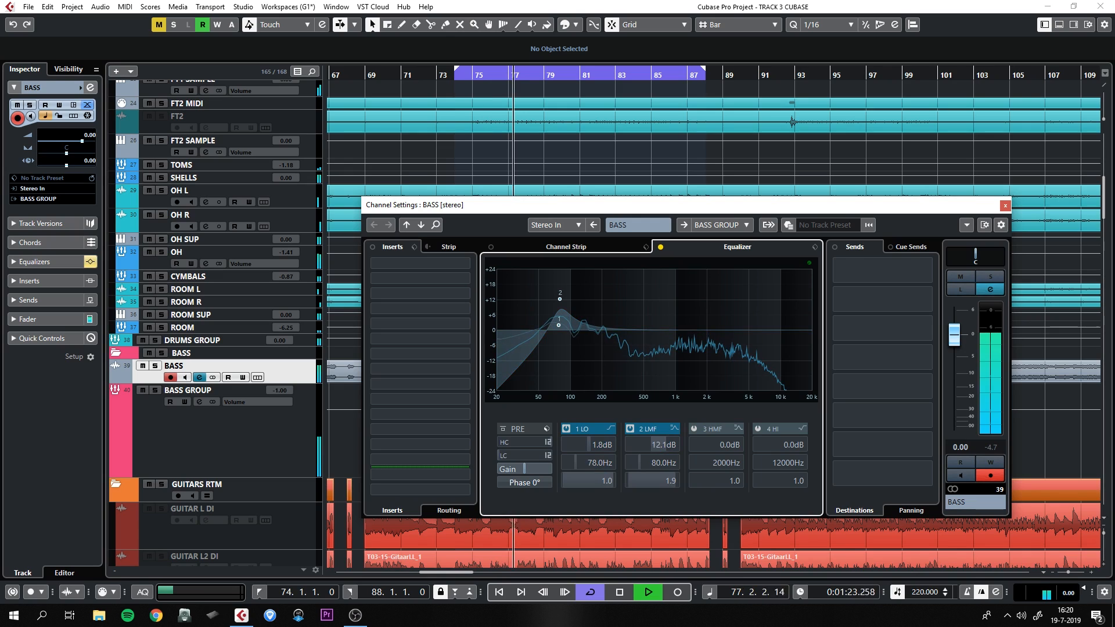
pyautogui.click(660, 247)
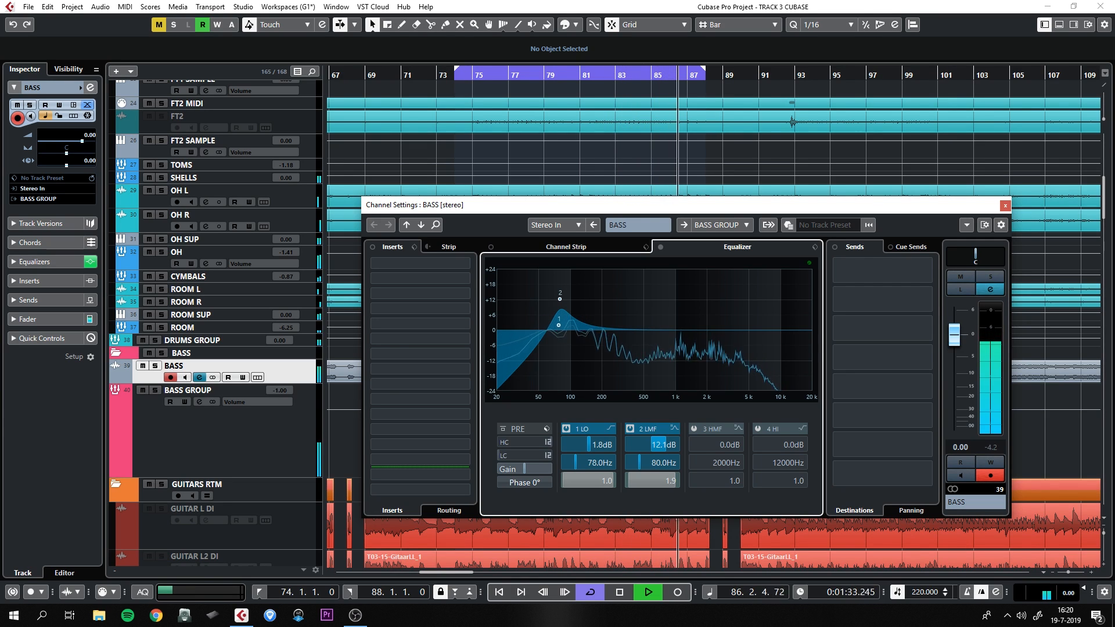
pyautogui.press('space')
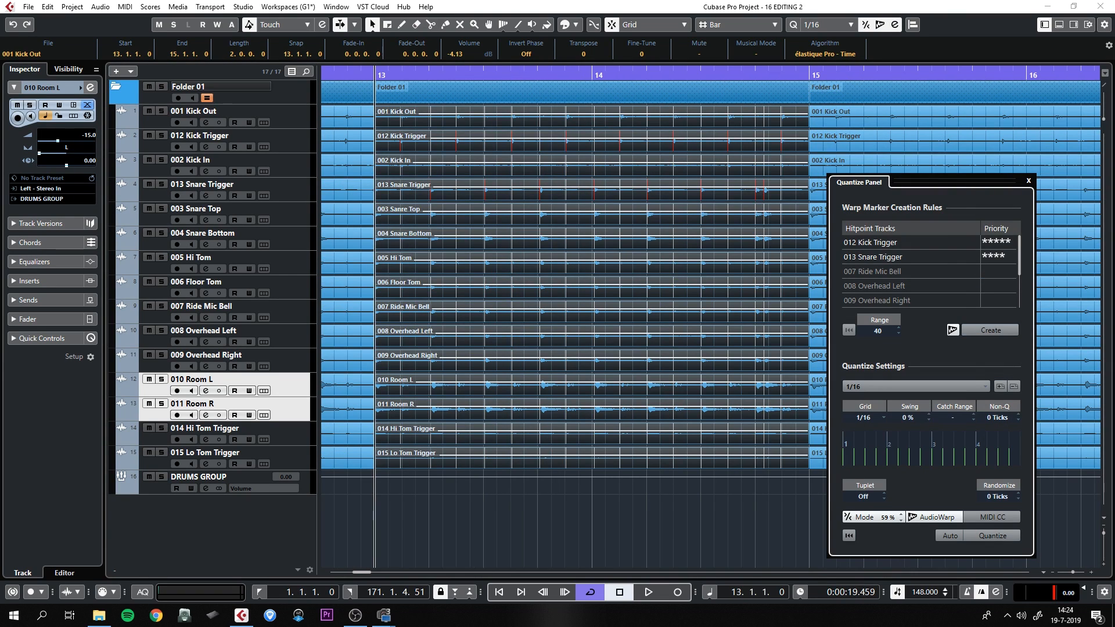
# Step: Create warp markers on the drum tracks from the kick and snare trigger hitpoints with a range of 40
pyautogui.click(990, 330)
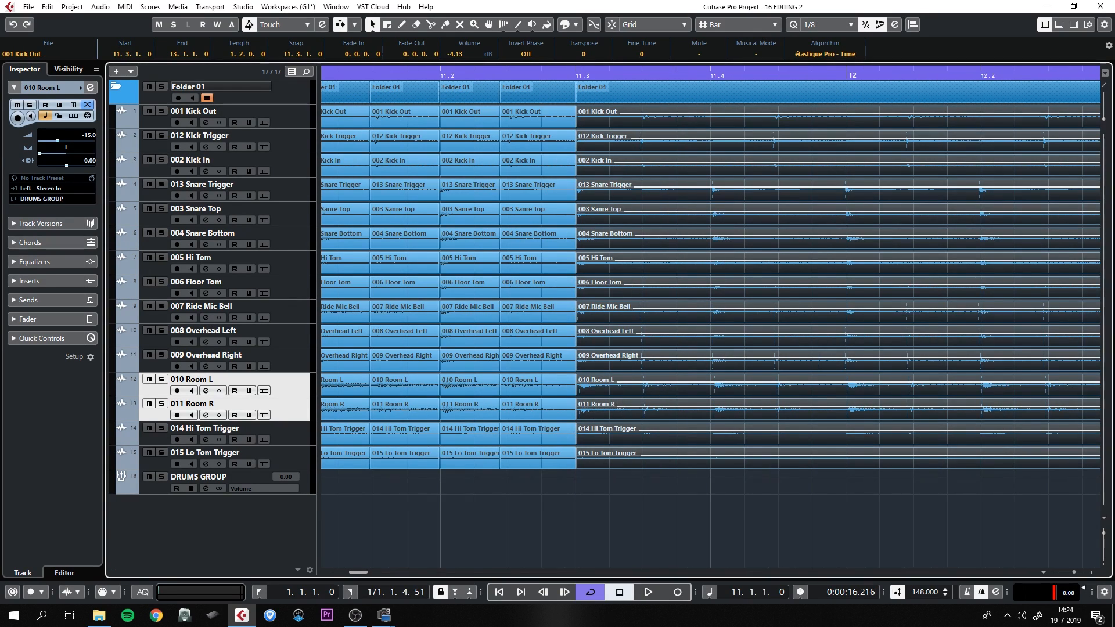
# Step: Switch to the Split tool over the grouped drum events near 11.3.2, and return to Object Selection
pyautogui.rightClick(683, 128)
pyautogui.click(653, 126)
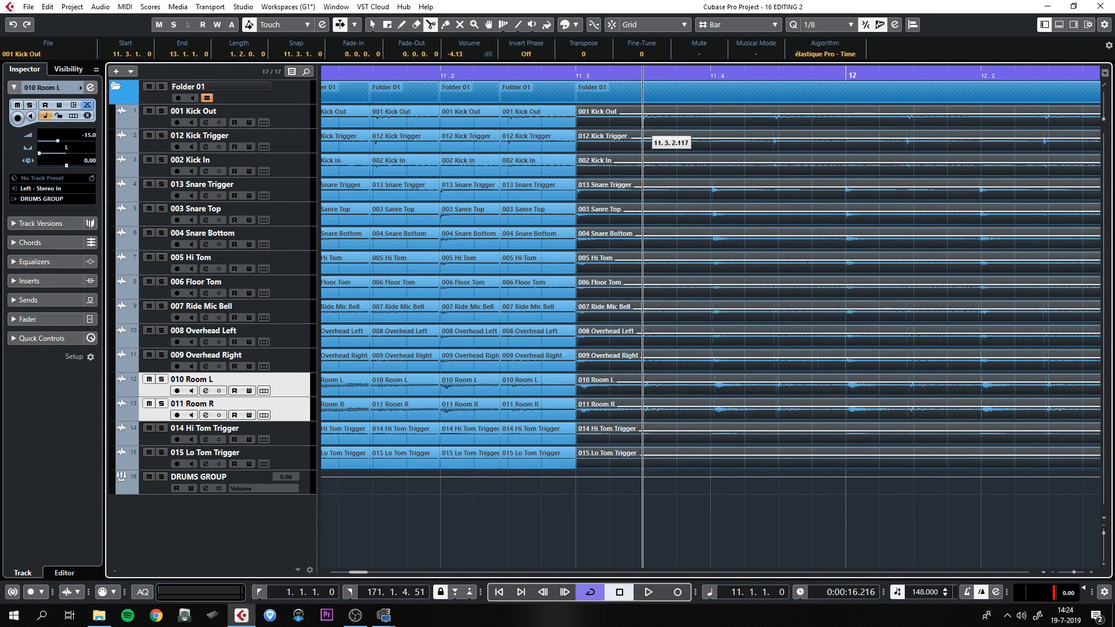
pyautogui.press('1')
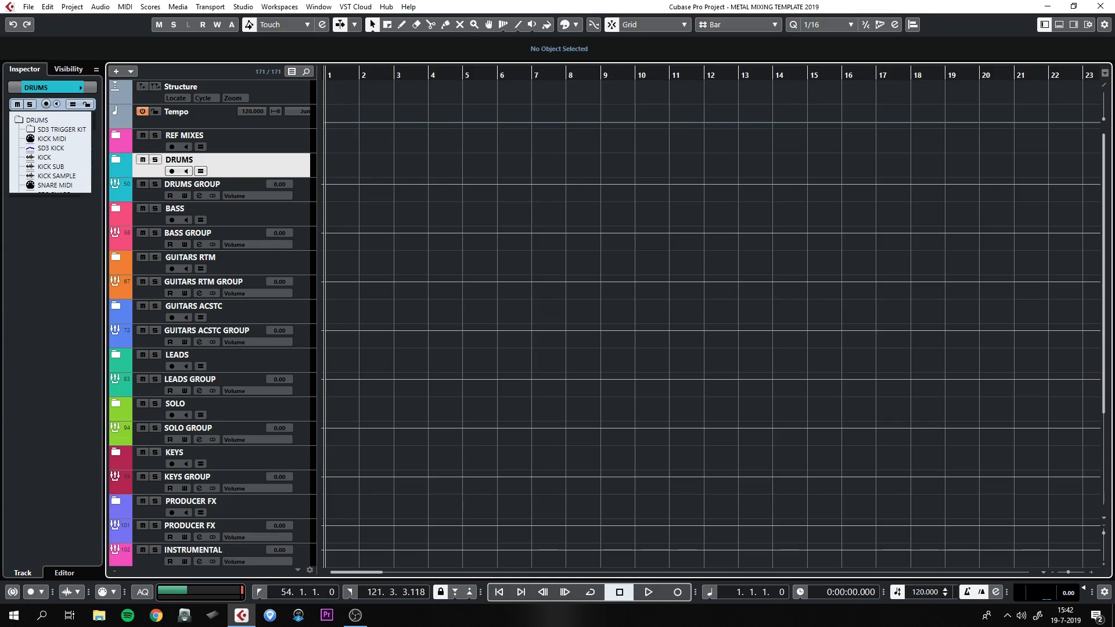
# Step: Expand the DRUMS folder in the METAL MIXING TEMPLATE 2019 project, review its kick, snare, tom and overhead tracks, and collapse it again
pyautogui.scroll(-1, 607, 322)
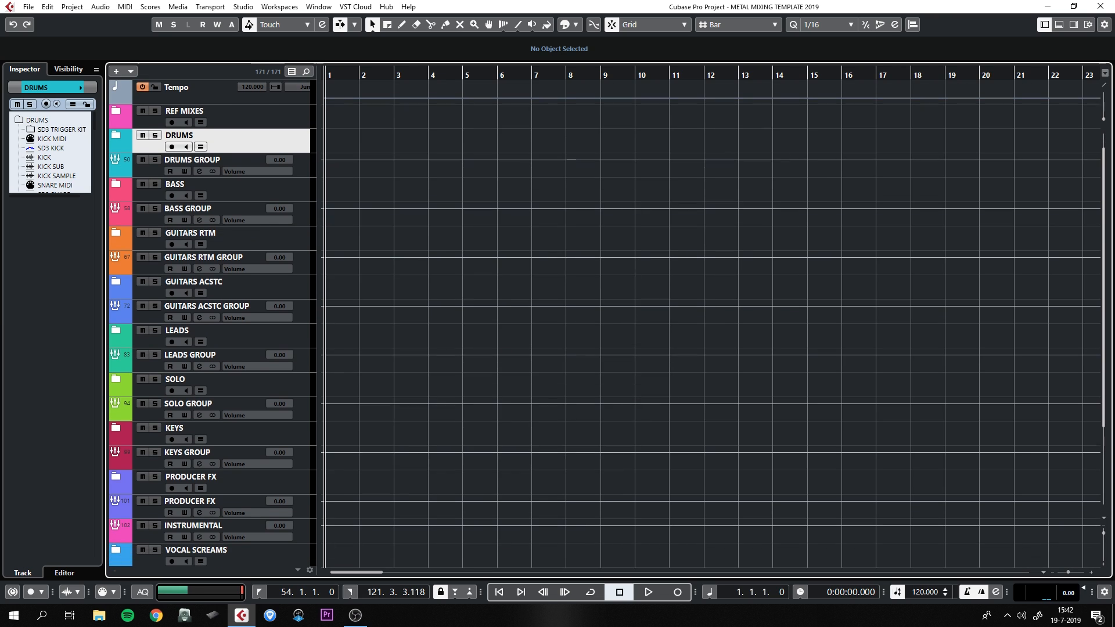
pyautogui.press('Return')
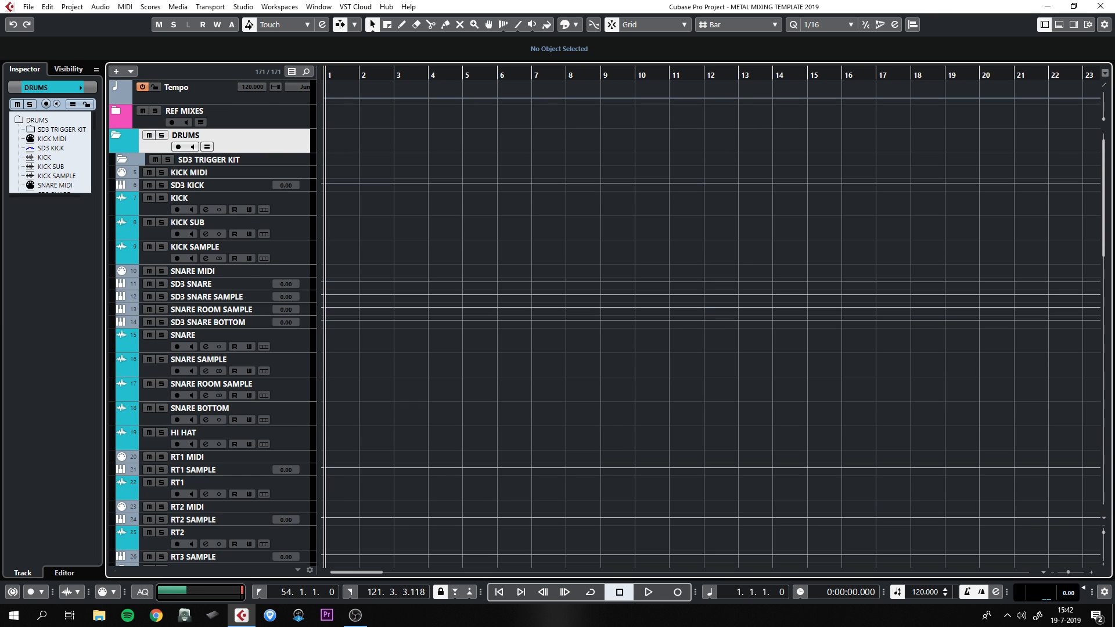
pyautogui.scroll(-5, 607, 322)
pyautogui.scroll(3, 607, 322)
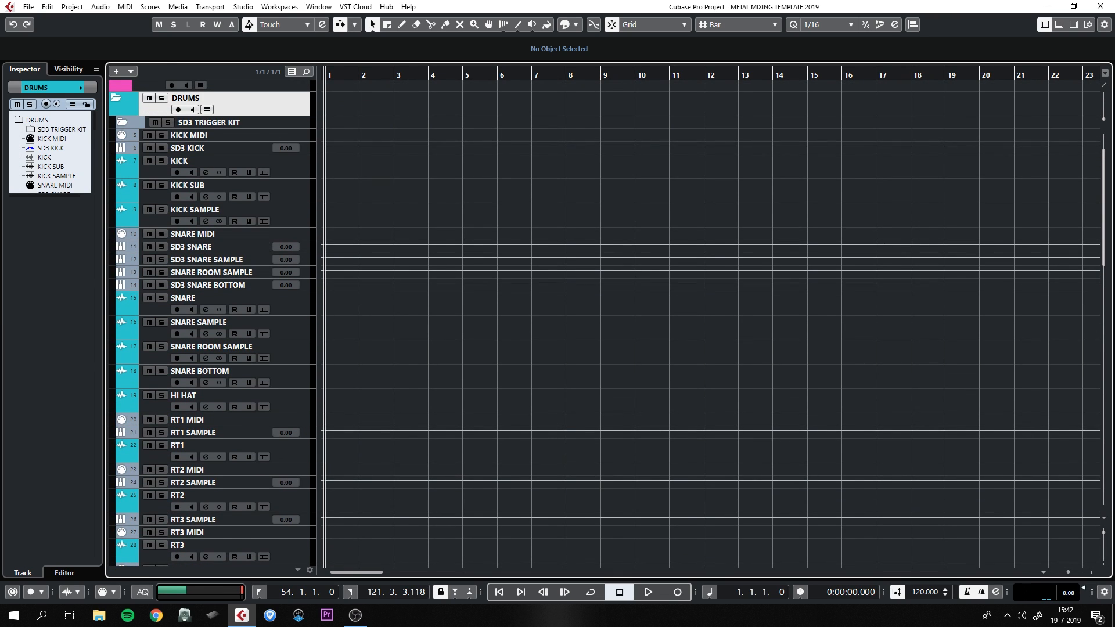
pyautogui.scroll(-6, 606, 323)
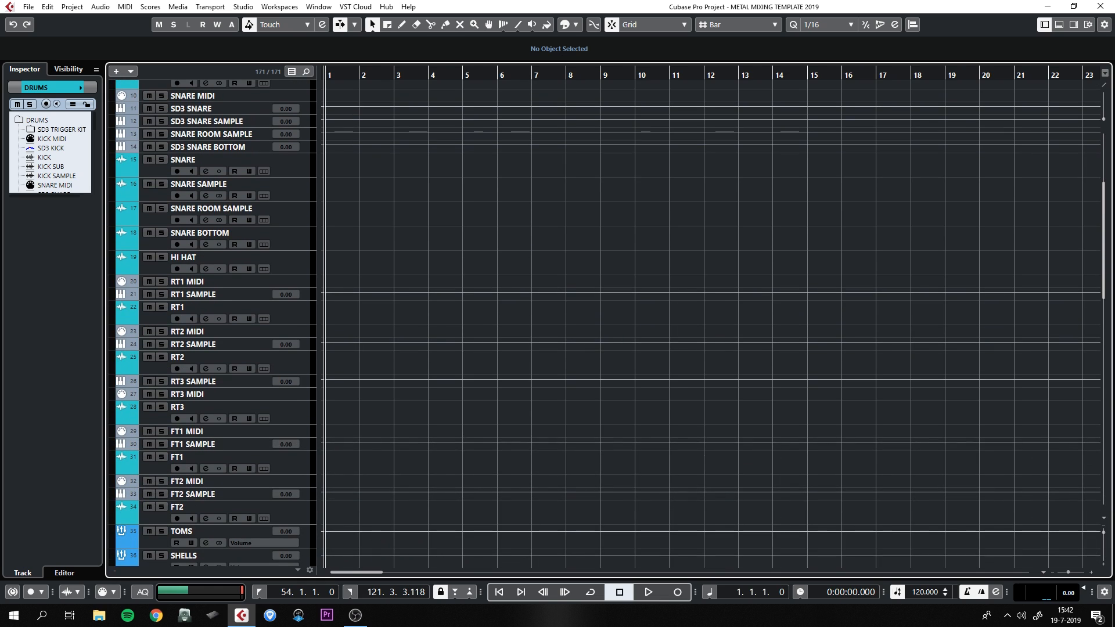
pyautogui.scroll(-10, 607, 323)
pyautogui.scroll(19, 607, 323)
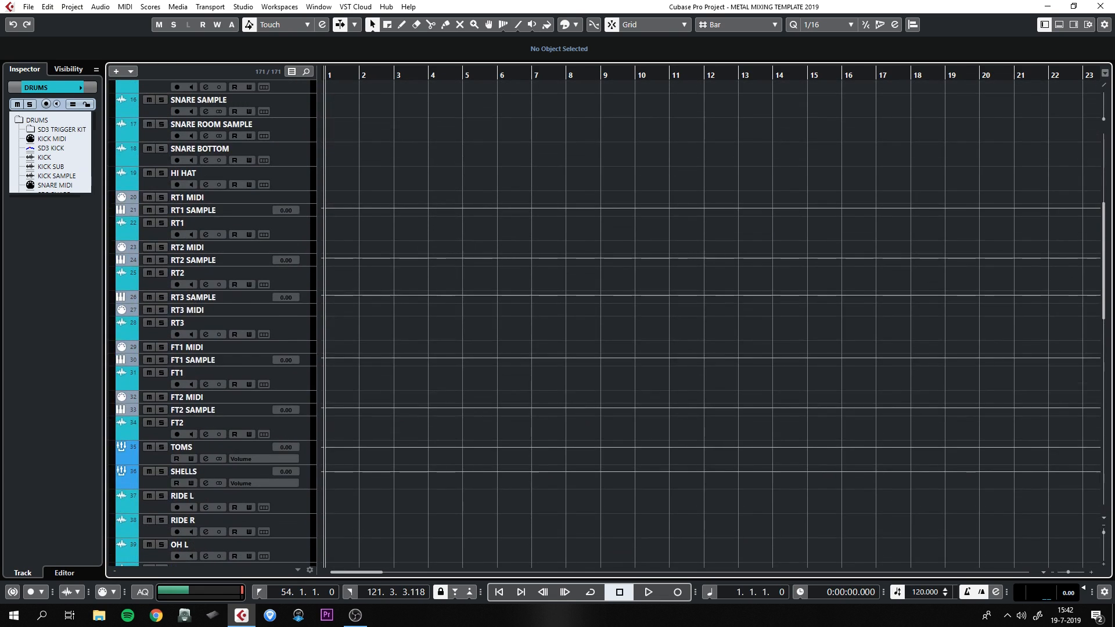
pyautogui.press('Return')
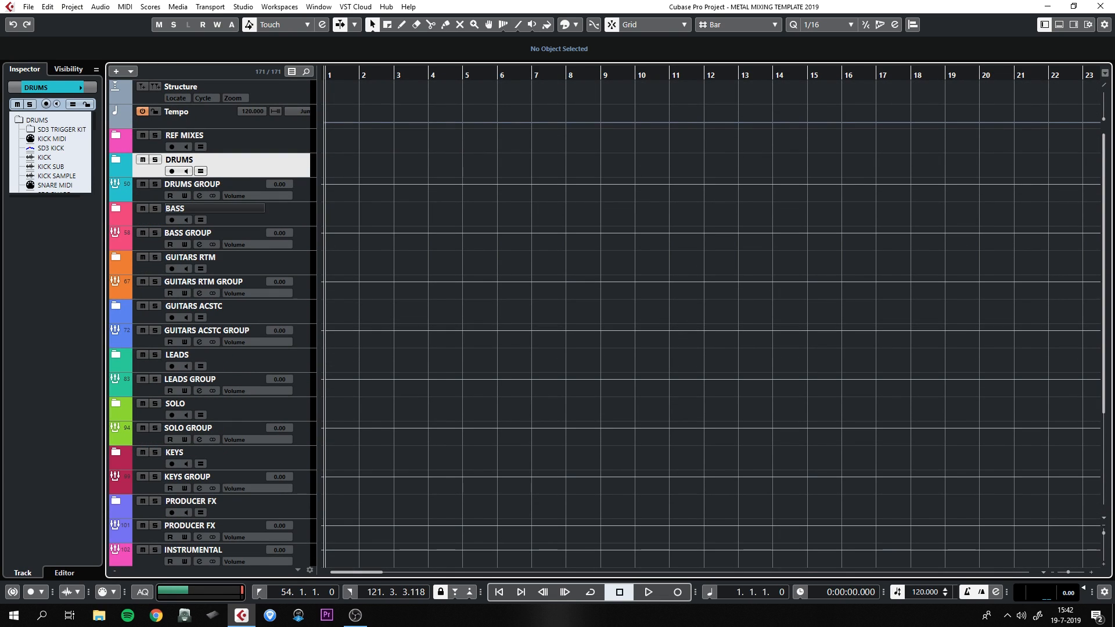
# Step: Expand the GUITARS RTM folder, select the GUITAR L DI track, and collapse the folder again
pyautogui.scroll(-2, 607, 322)
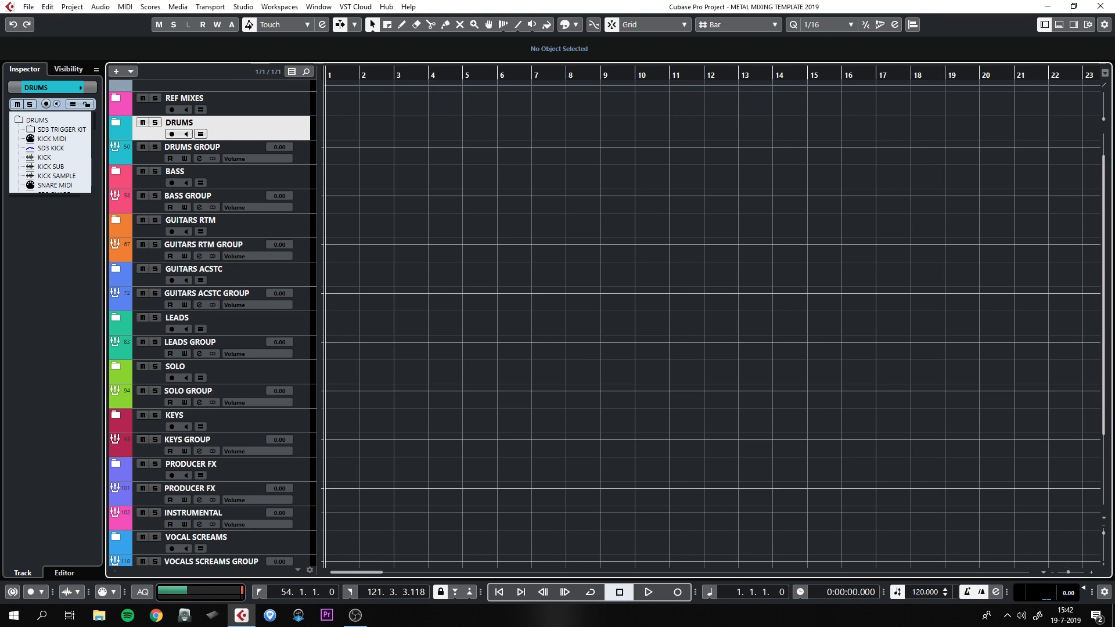
pyautogui.click(116, 220)
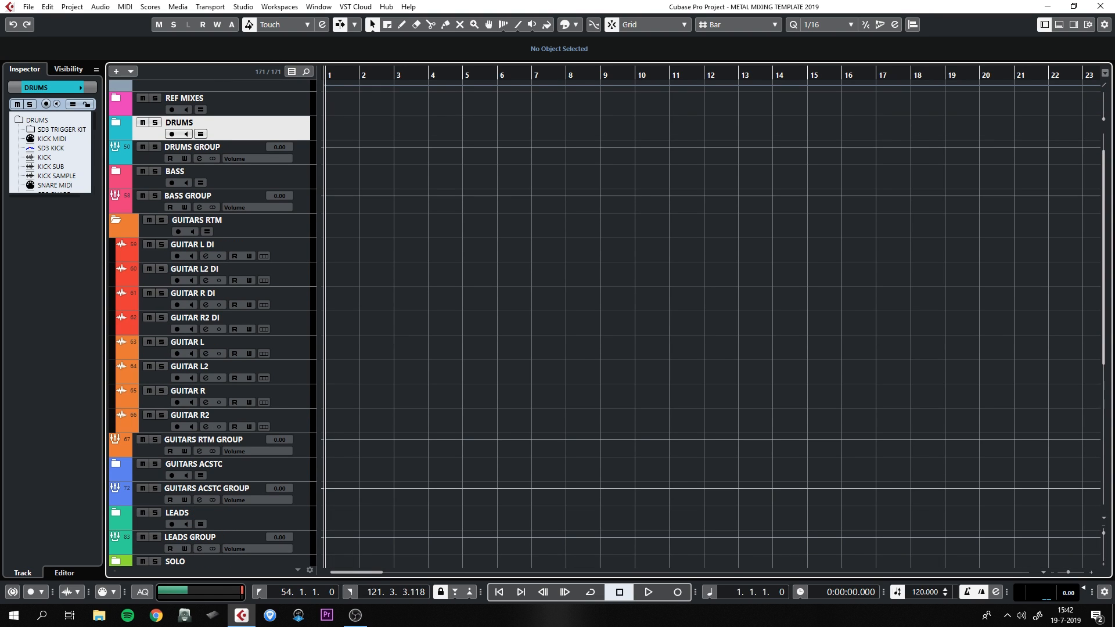
pyautogui.click(283, 250)
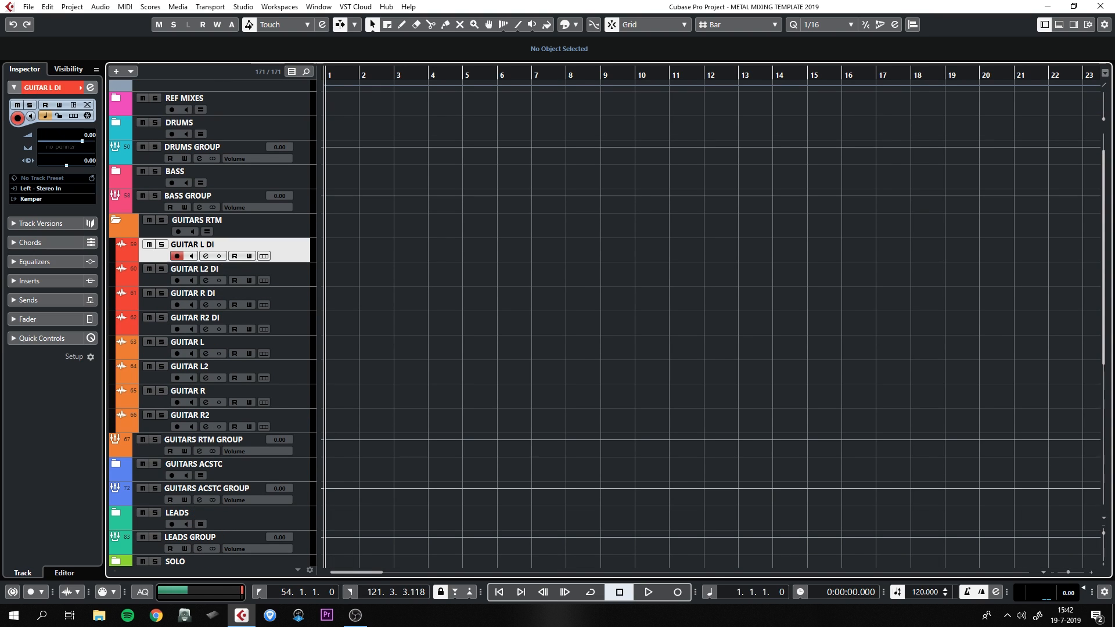
pyautogui.click(115, 220)
# Step: Open the MixConsole, examine the template's channels, inserts and EQs from the drums through the keys, and close it
pyautogui.press('F3')
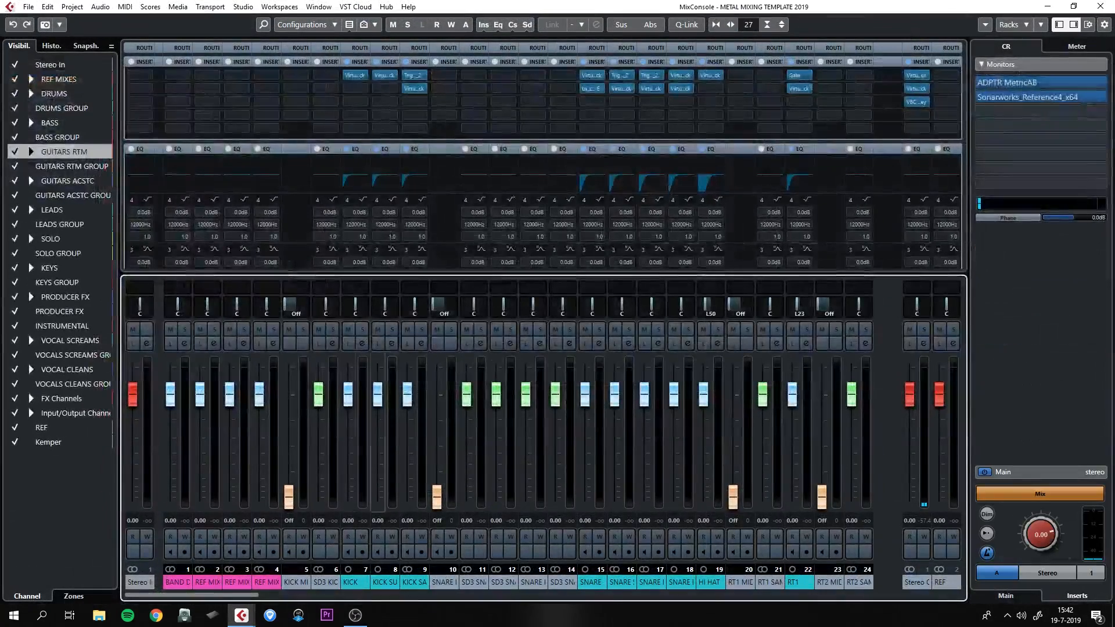
pyautogui.hscroll(5, 543, 435)
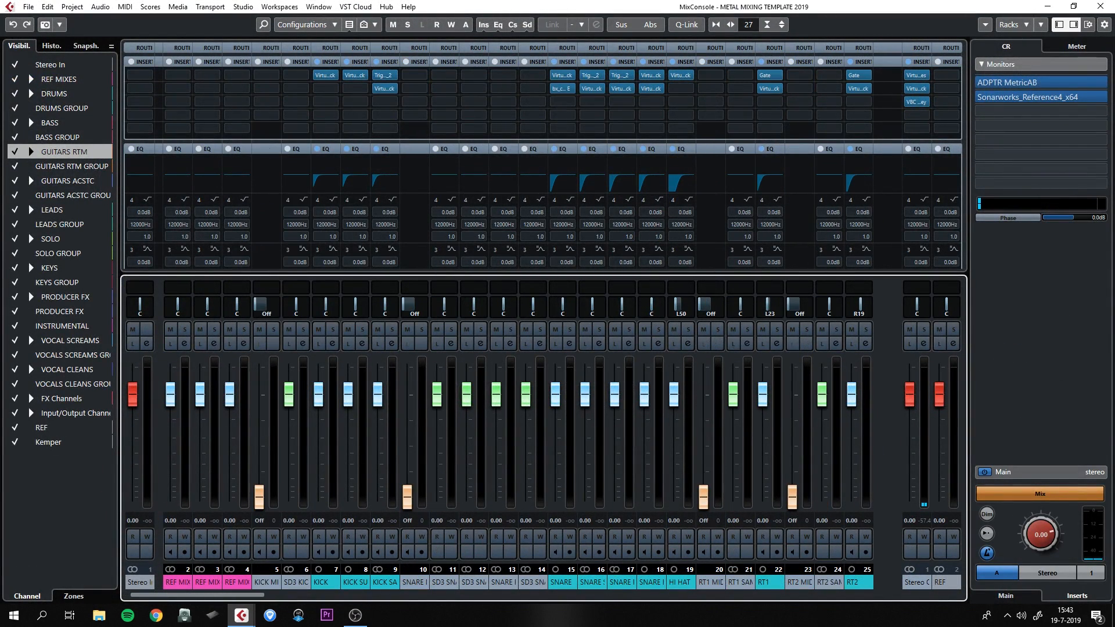
pyautogui.hscroll(17, 543, 435)
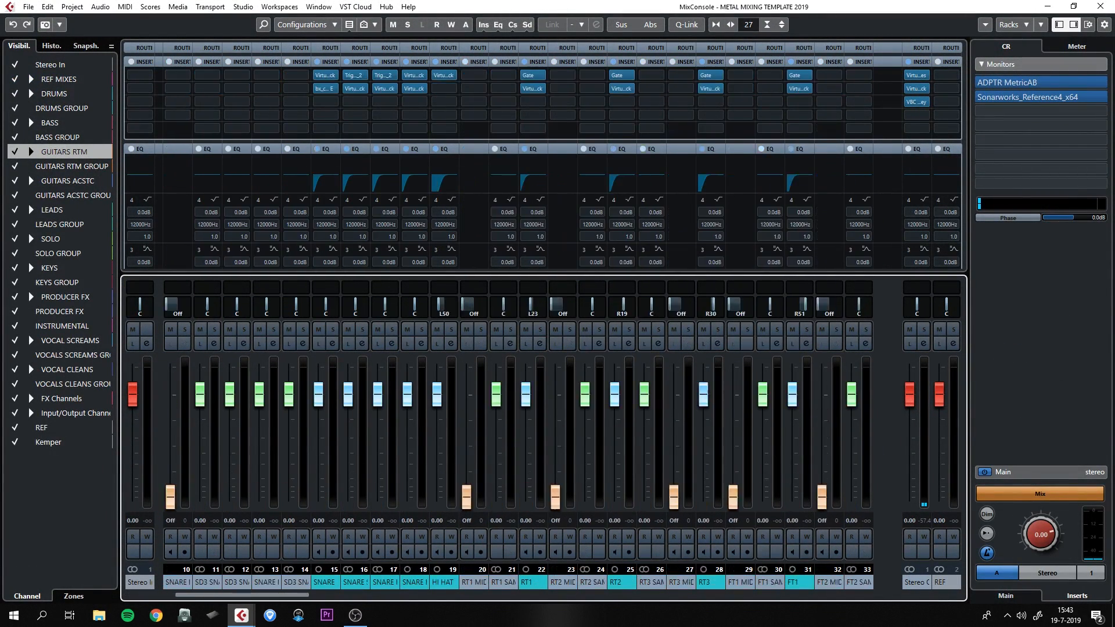
pyautogui.hscroll(20, 543, 435)
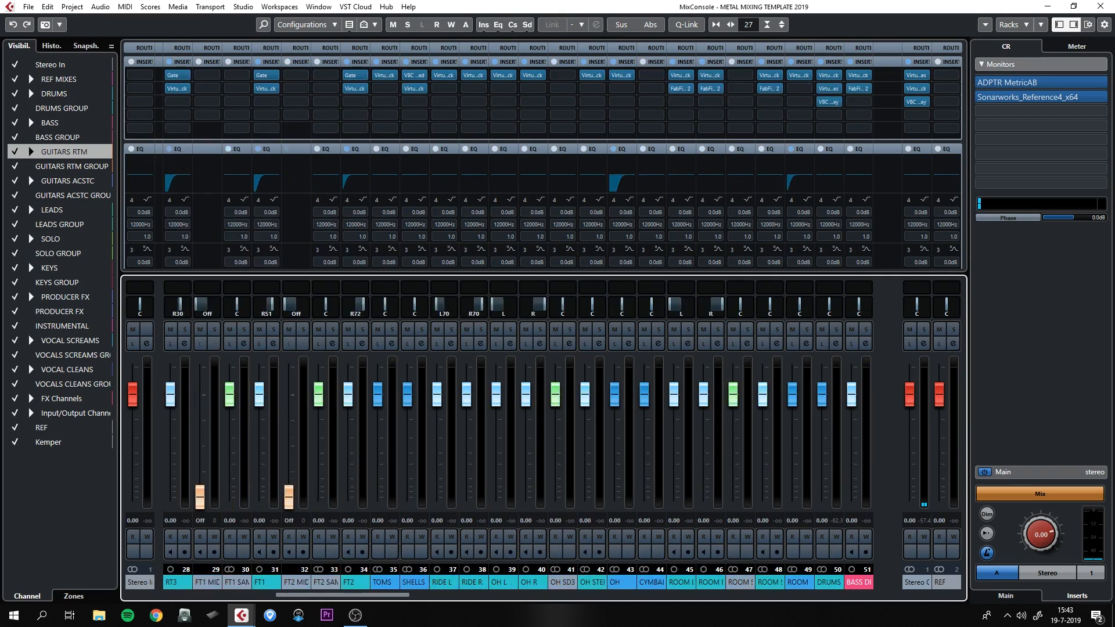
pyautogui.hscroll(7, 543, 436)
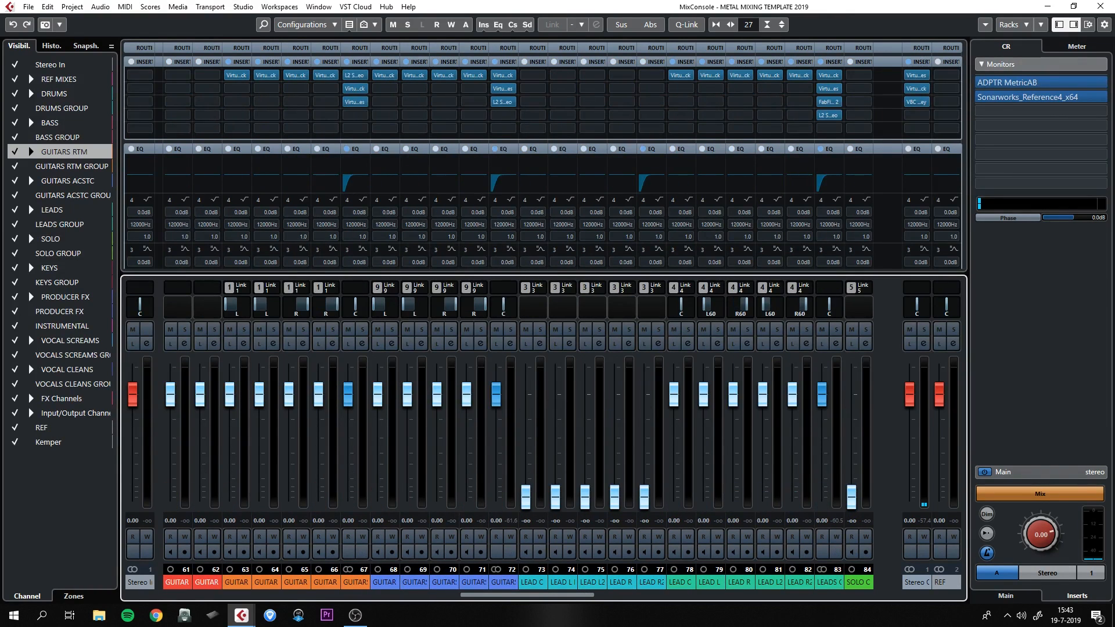
pyautogui.hscroll(20, 543, 436)
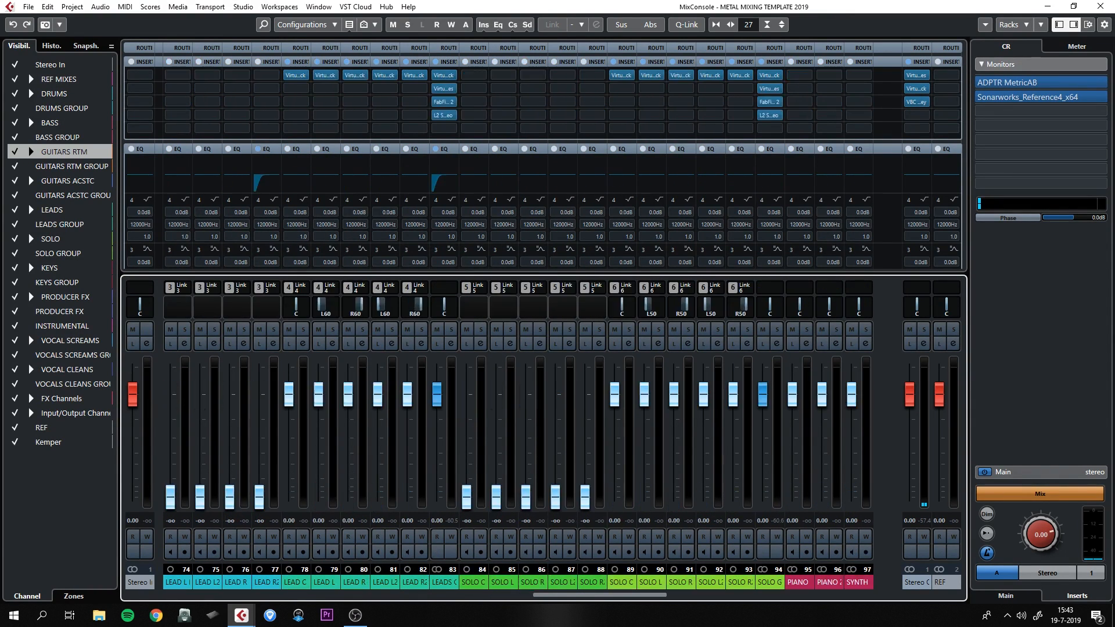
pyautogui.press('F3')
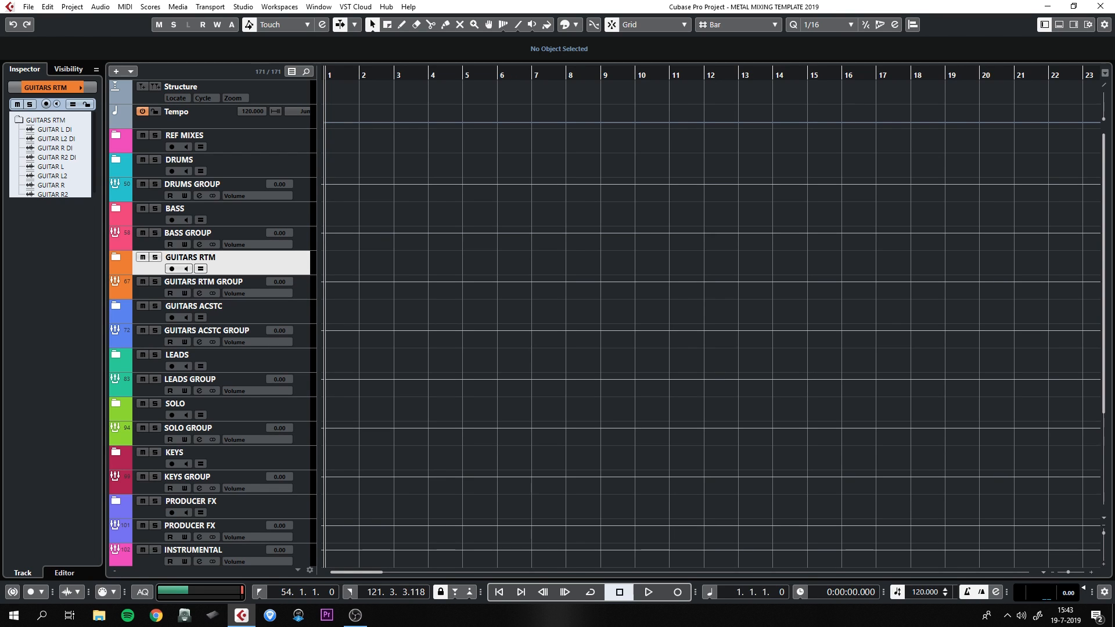
# Step: Open the audio mixdown export settings and review the output and group channels available for a multi-channel export
pyautogui.hotkey('ctrl', 'shift', 'e')
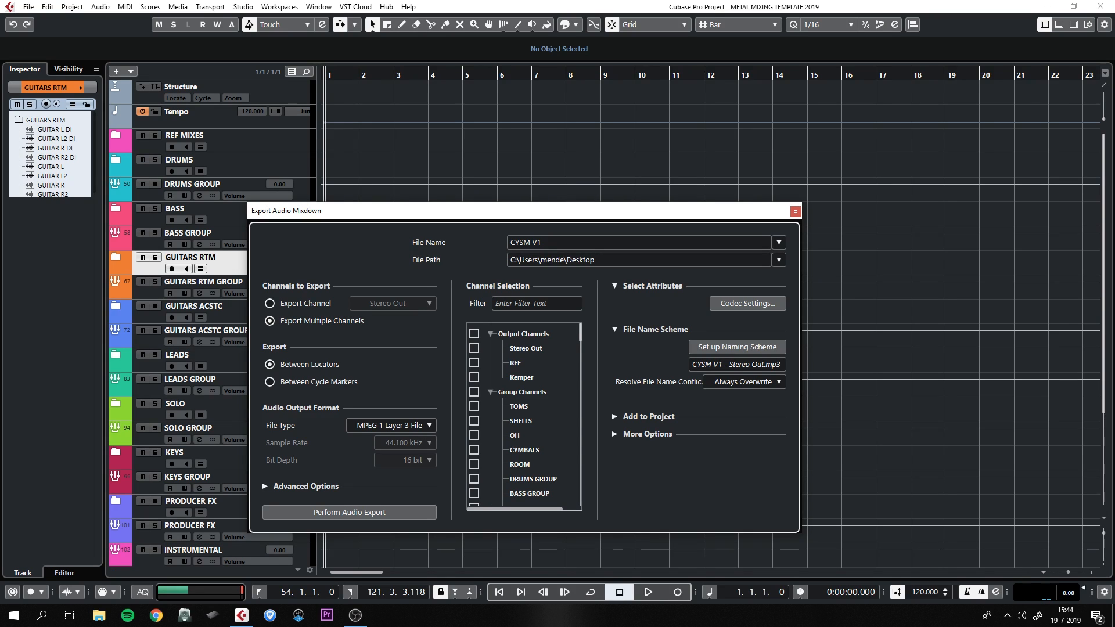
pyautogui.scroll(-3, 524, 415)
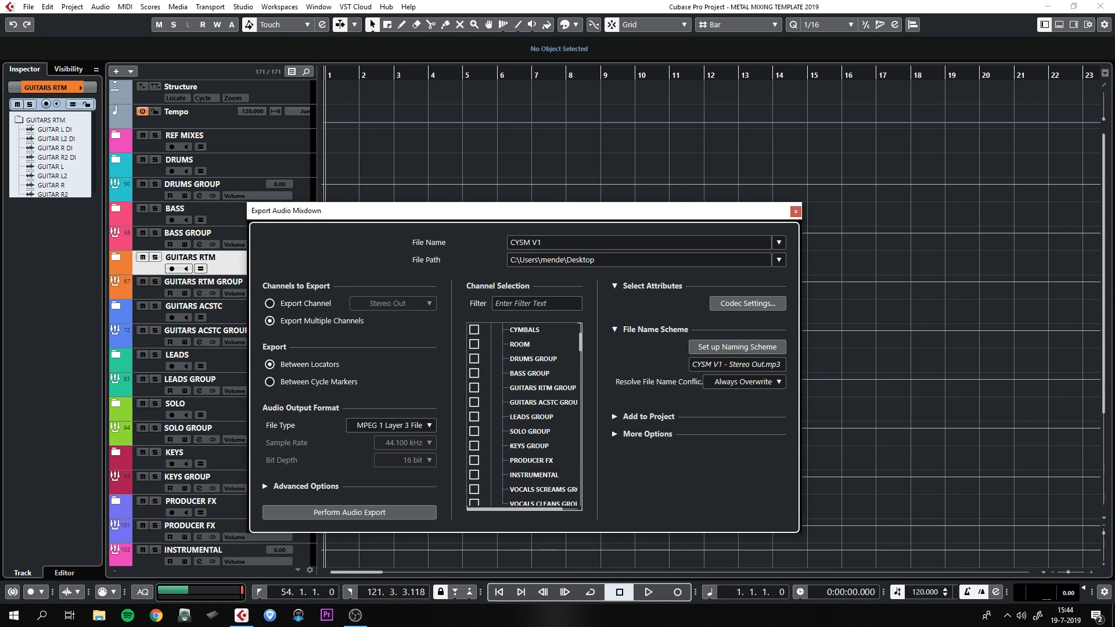
pyautogui.scroll(3, 525, 415)
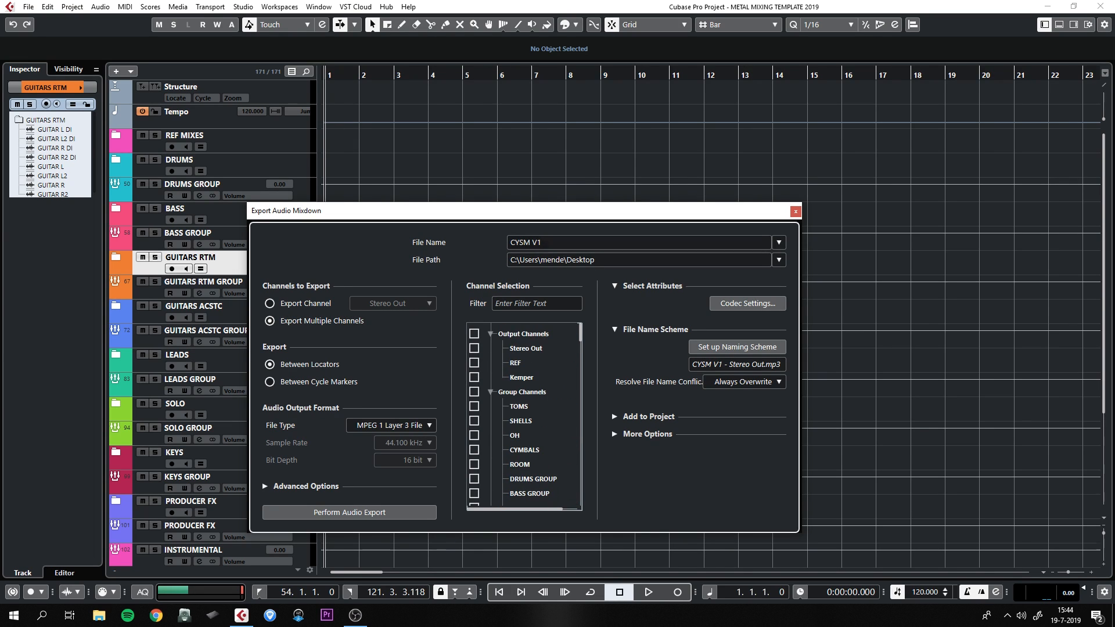